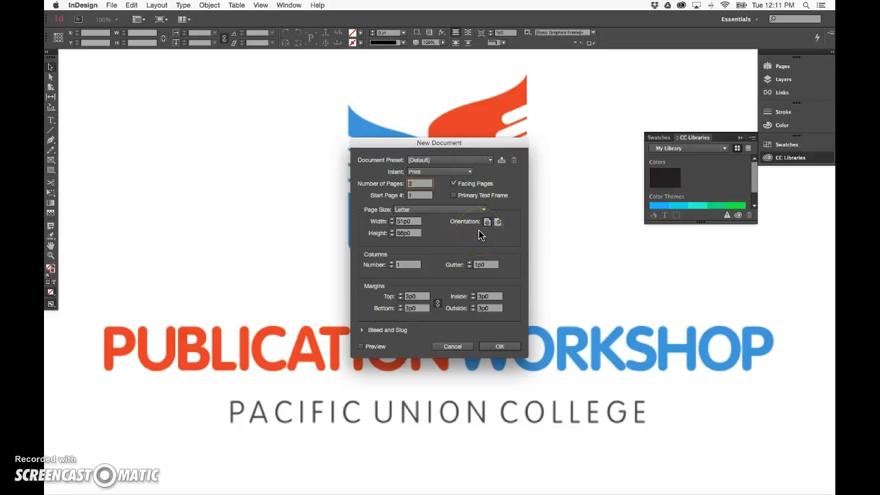
Create the new 3-page Letter document with facing pages, adjusting the orientation and column settings
{"action": "left_click", "coordinate": [489, 232]}
{"action": "left_click", "coordinate": [409, 276]}
{"action": "left_click", "coordinate": [492, 348]}
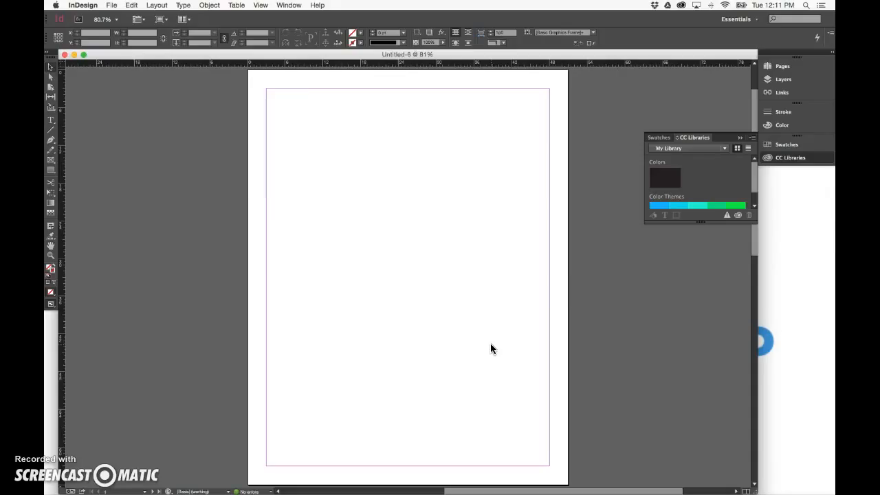
Save the document as 2-page-spread
{"action": "left_click", "coordinate": [111, 6]}
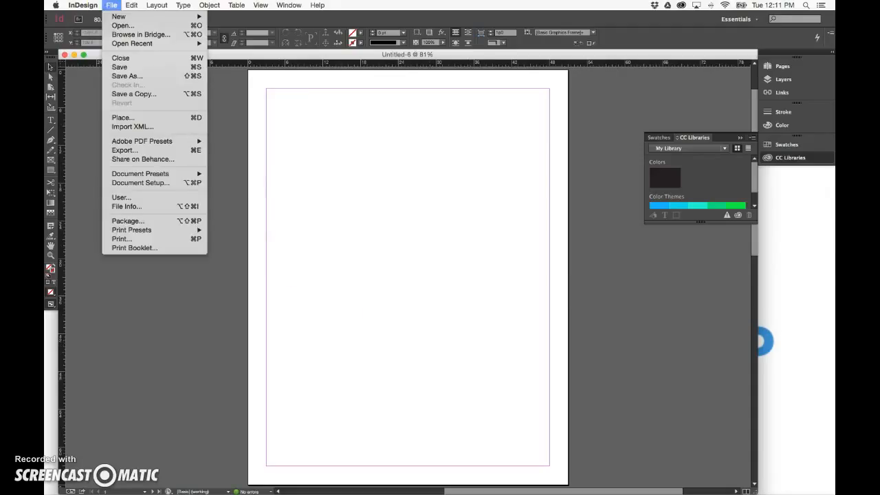
{"action": "left_click", "coordinate": [120, 66]}
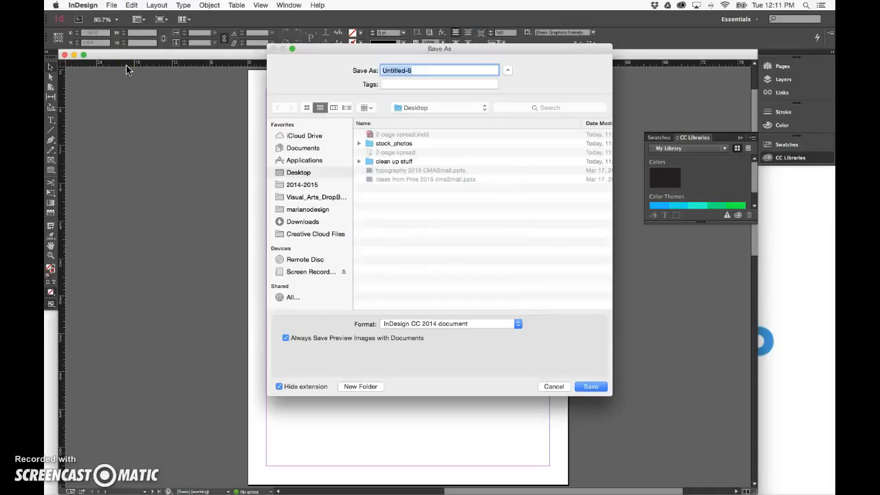
{"action": "type", "text": "2-page-spread"}
{"action": "key", "text": "Return"}
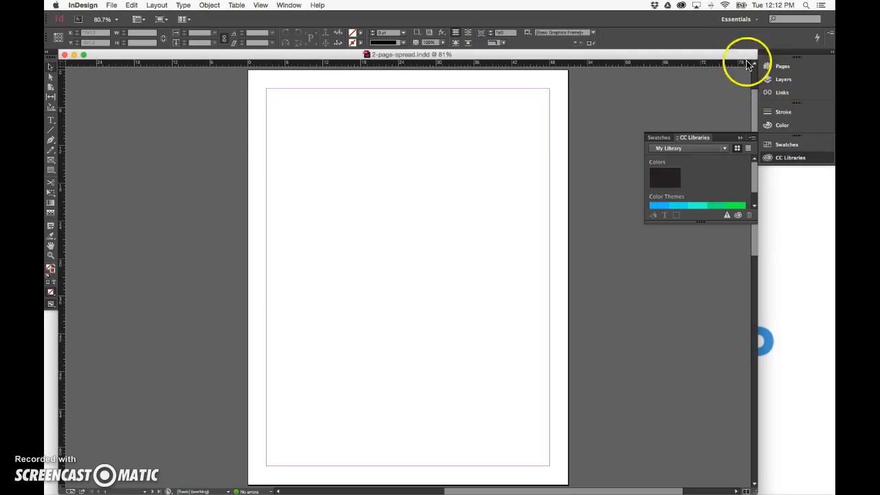
Switch the workspace to Advanced and back to Essentials
{"action": "left_click", "coordinate": [745, 19]}
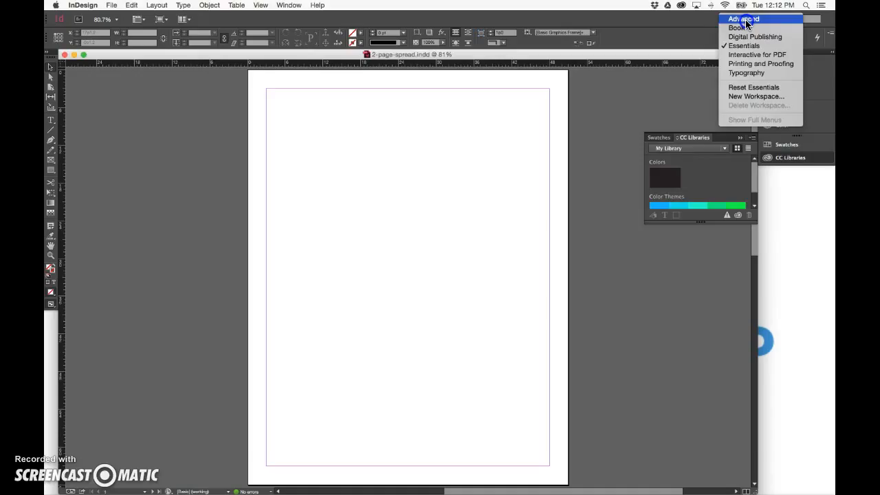
{"action": "left_click", "coordinate": [746, 20]}
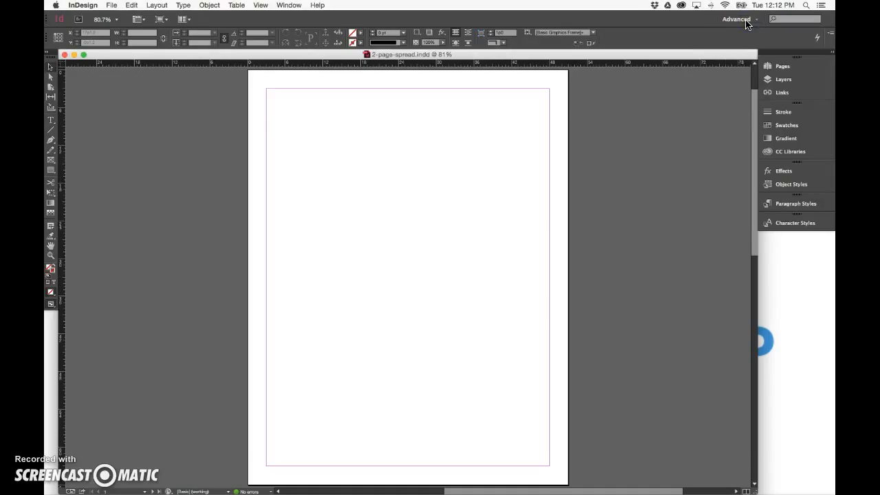
{"action": "left_click", "coordinate": [743, 18]}
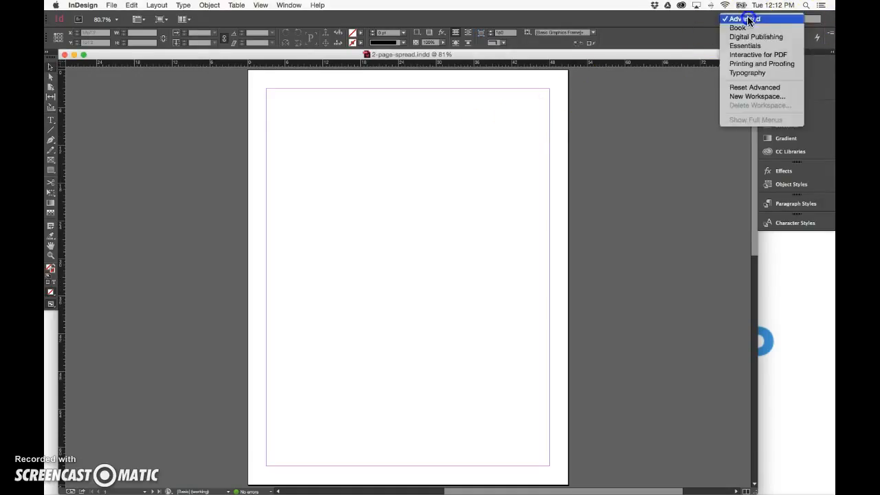
{"action": "left_click", "coordinate": [745, 45]}
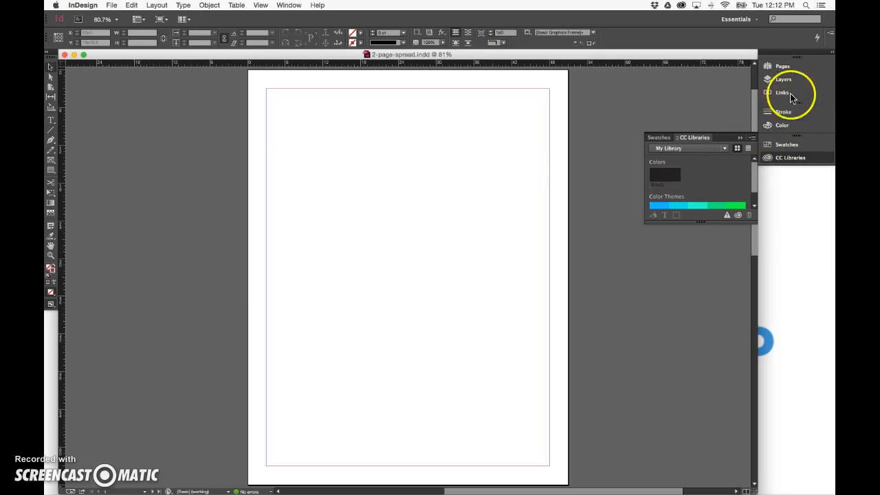
Open the Pages panel and open the A-Master spread for editing
{"action": "left_click", "coordinate": [785, 66]}
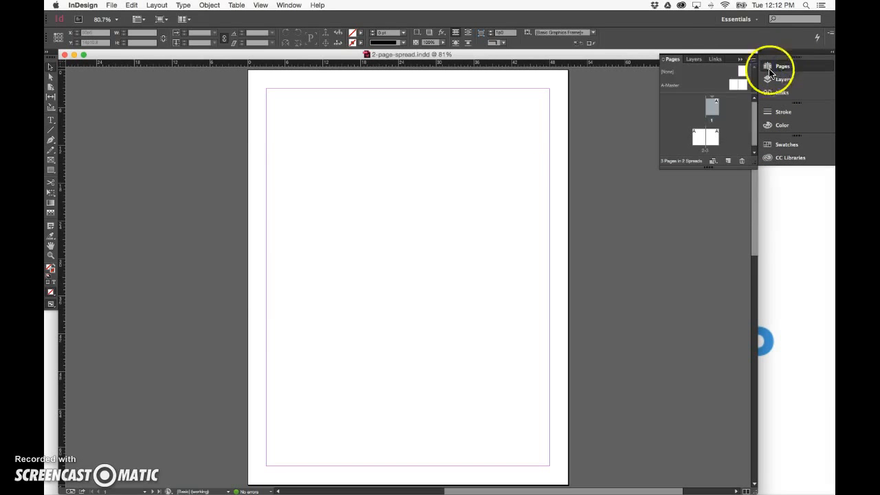
{"action": "double_click", "coordinate": [734, 88]}
{"action": "left_click_drag", "start_coordinate": [565, 171], "coordinate": [413, 171]}
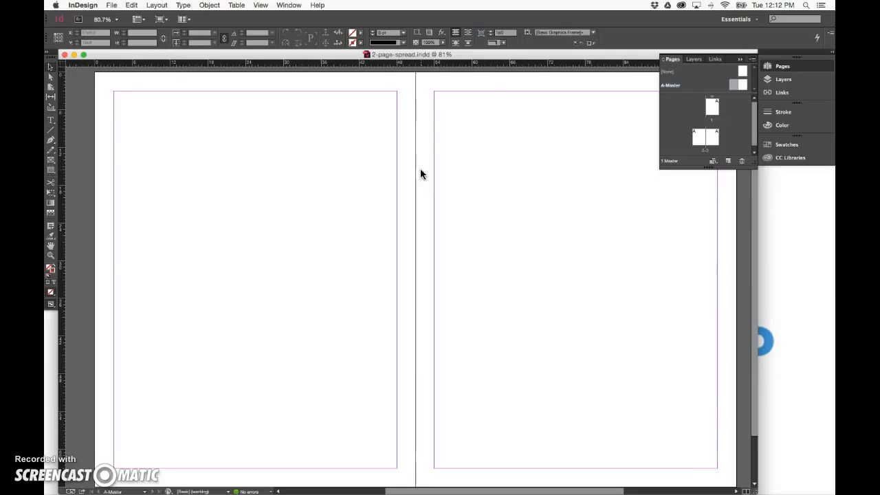
Create guides on the master spread with 10 rows and 5 columns fitted to the margins, with preview on
{"action": "left_click", "coordinate": [156, 4]}
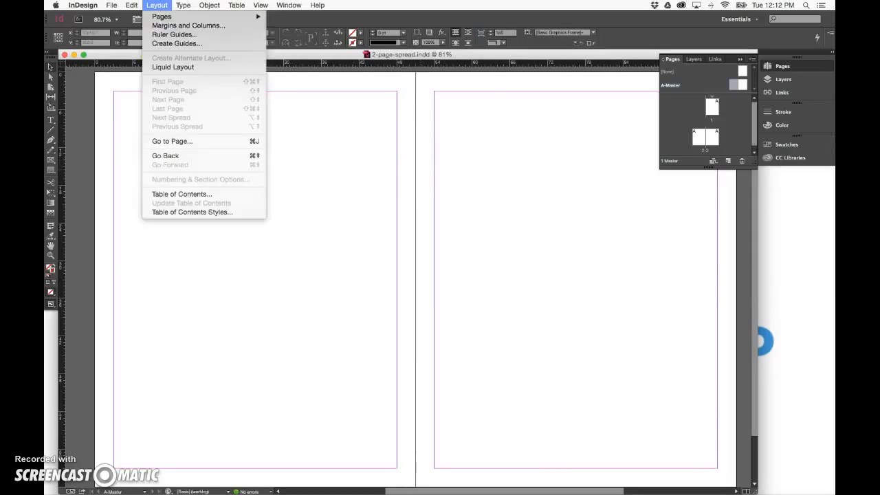
{"action": "left_click", "coordinate": [172, 43]}
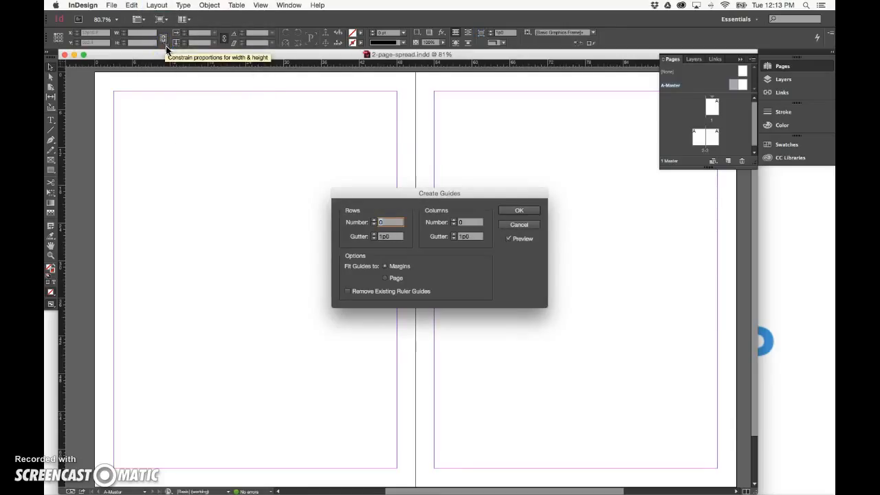
{"action": "left_click", "coordinate": [305, 151]}
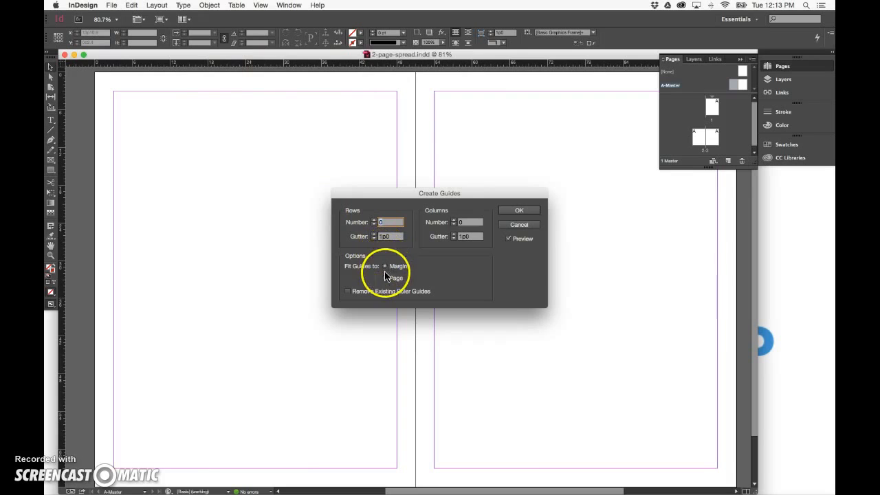
{"action": "left_click", "coordinate": [509, 239]}
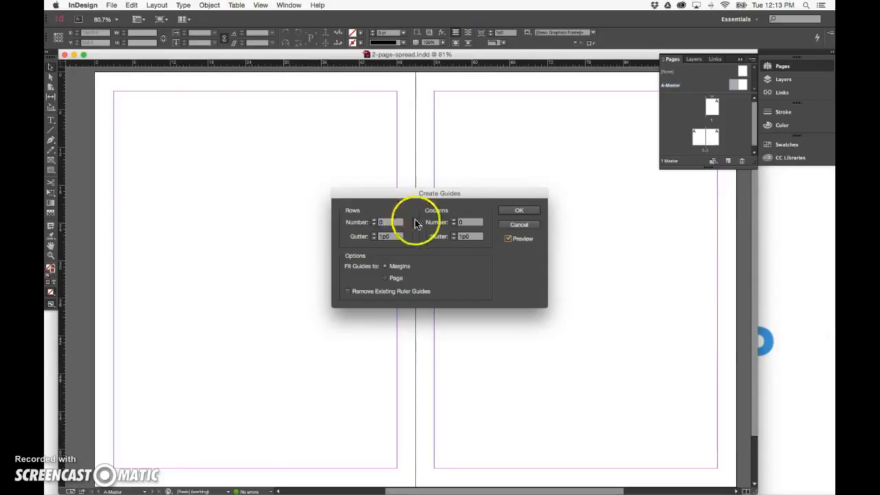
{"action": "left_click", "coordinate": [454, 221]}
{"action": "left_click", "coordinate": [453, 220]}
{"action": "left_click", "coordinate": [454, 220]}
{"action": "left_click", "coordinate": [454, 220]}
{"action": "left_click", "coordinate": [454, 220]}
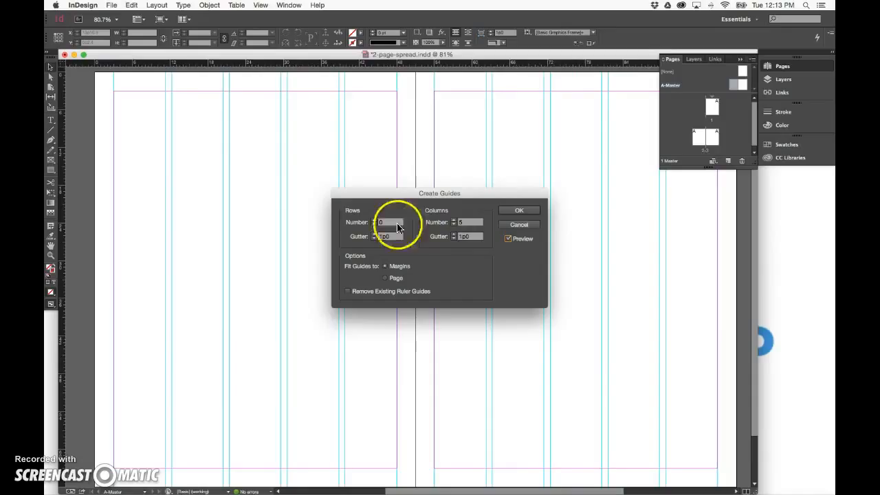
{"action": "left_click", "coordinate": [375, 220]}
{"action": "left_click", "coordinate": [374, 221]}
{"action": "left_click", "coordinate": [374, 220]}
{"action": "left_click", "coordinate": [374, 221]}
{"action": "left_click", "coordinate": [375, 220]}
{"action": "left_click", "coordinate": [374, 221]}
{"action": "left_click", "coordinate": [375, 221]}
{"action": "left_click", "coordinate": [374, 220]}
{"action": "left_click", "coordinate": [375, 220]}
{"action": "left_click", "coordinate": [374, 221]}
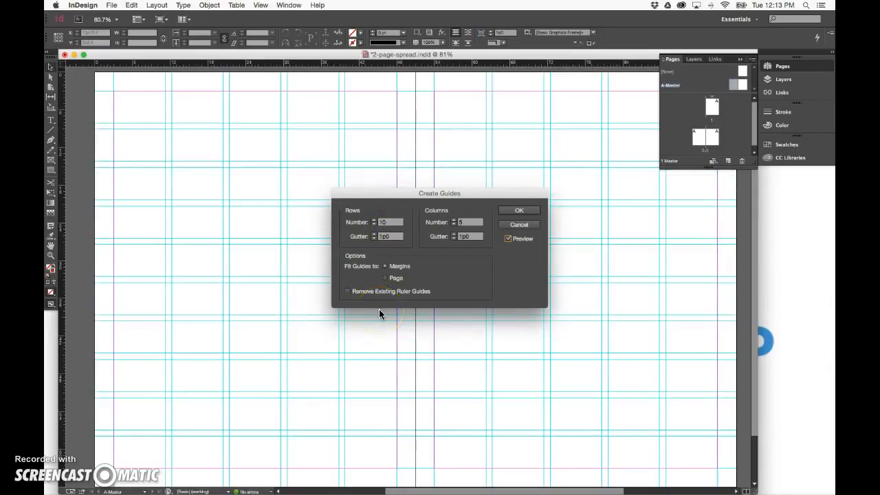
{"action": "left_click", "coordinate": [519, 211]}
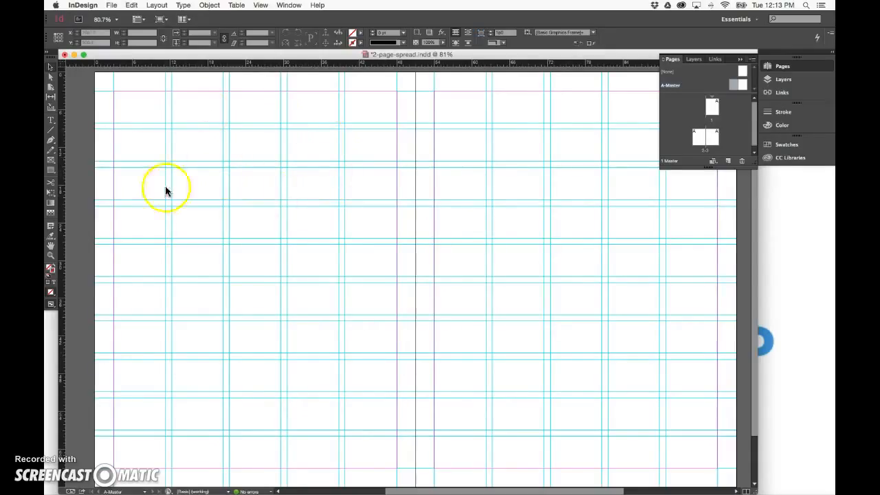
Draw a text frame along the bottom margin of the left master page and place the cursor in it
{"action": "scroll", "coordinate": [262, 311], "scroll_direction": "down", "scroll_amount": 2}
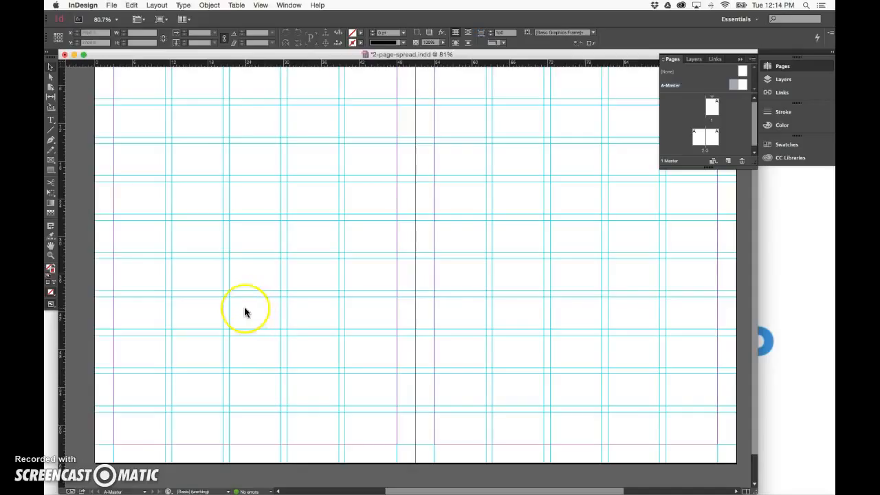
{"action": "left_click", "coordinate": [51, 163]}
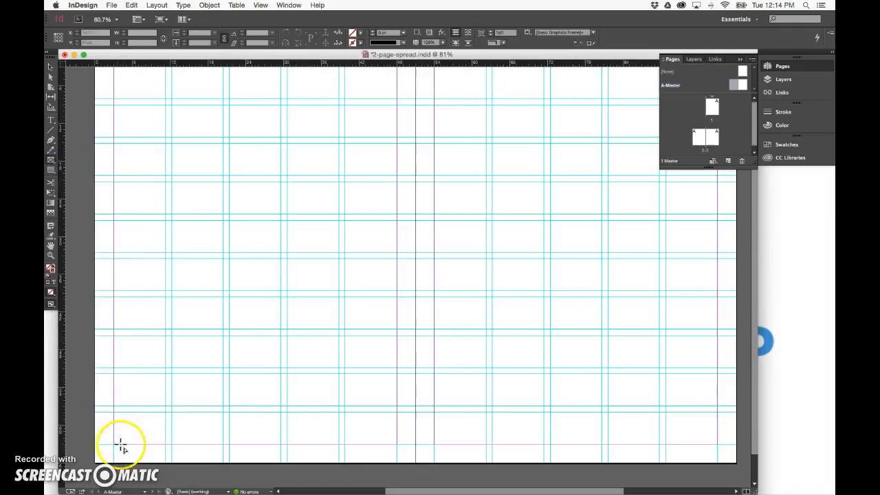
{"action": "left_click_drag", "start_coordinate": [115, 446], "coordinate": [397, 457]}
{"action": "left_click", "coordinate": [50, 120]}
{"action": "left_click", "coordinate": [263, 449]}
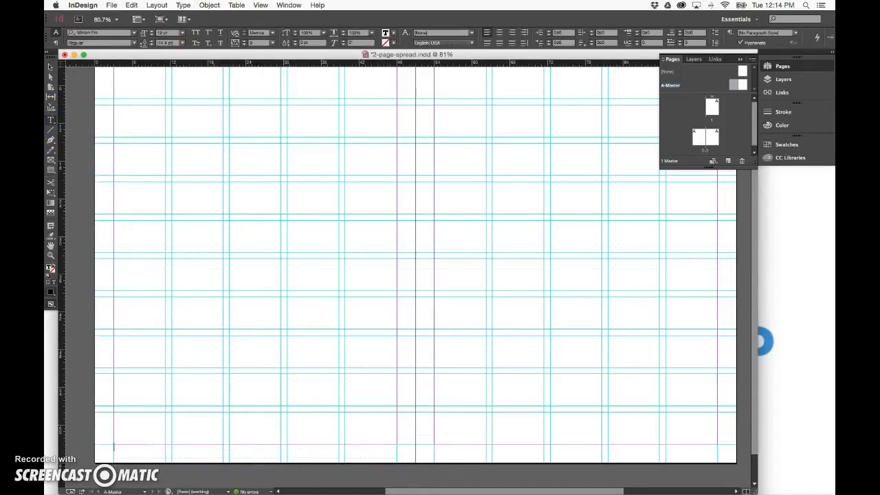
Insert a Current Page Number marker into the text frame
{"action": "left_click", "coordinate": [183, 4]}
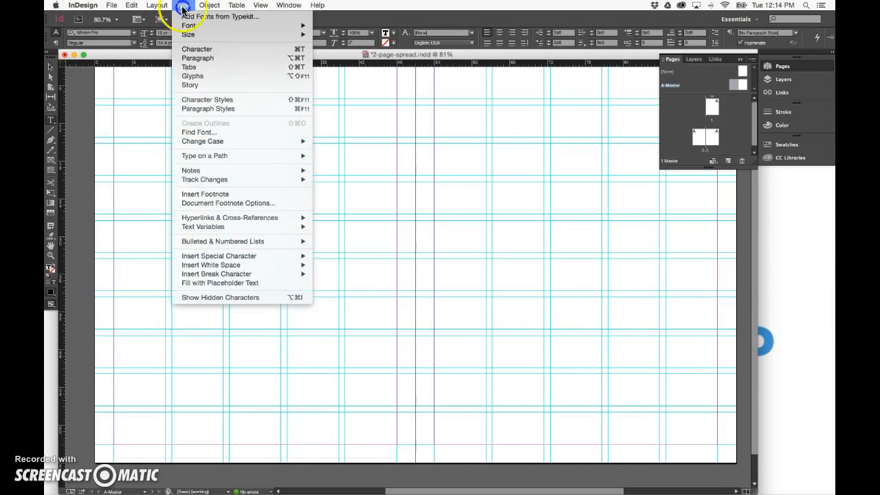
{"action": "mouse_move", "coordinate": [220, 260]}
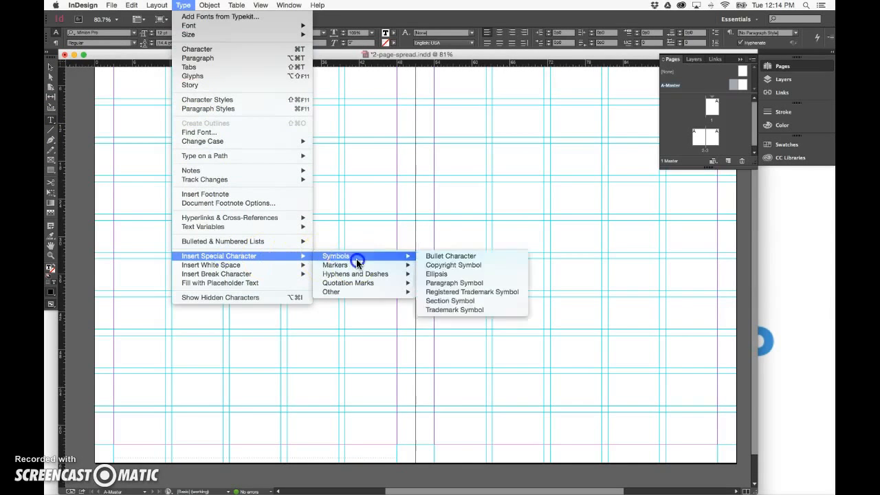
{"action": "mouse_move", "coordinate": [358, 265]}
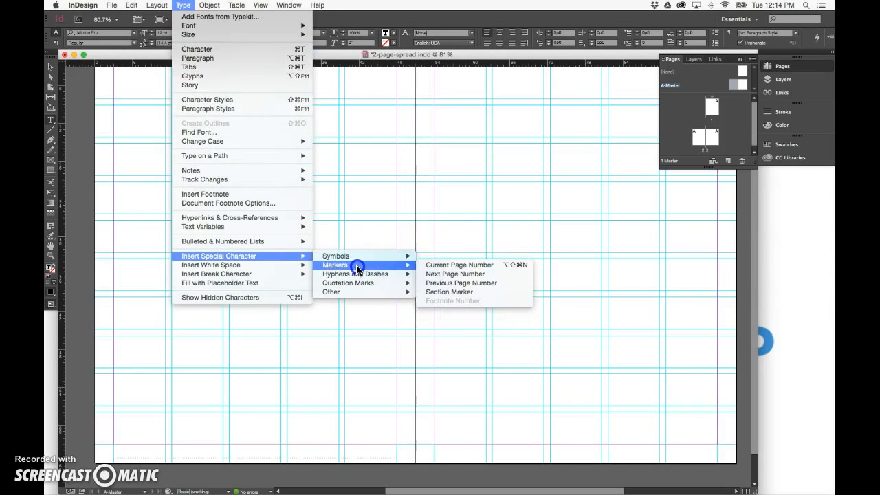
{"action": "left_click", "coordinate": [453, 268]}
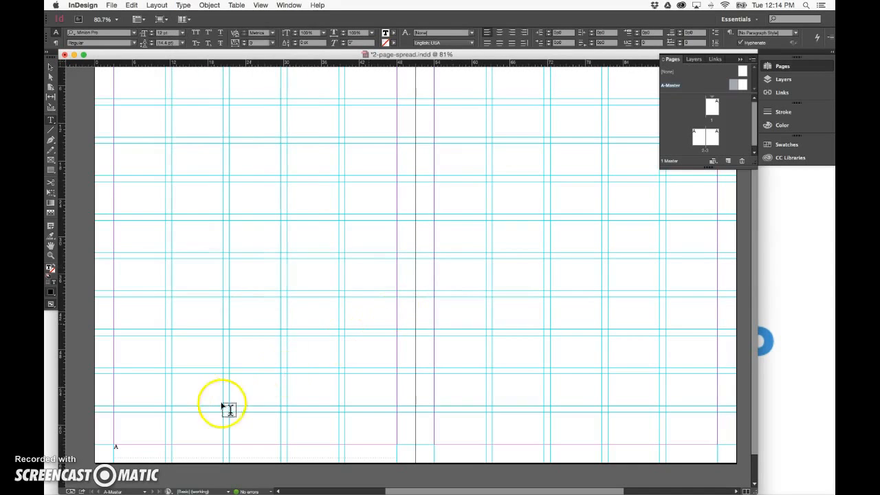
Select the page number marker, set its size to 7 pt and center-align it
{"action": "left_click_drag", "start_coordinate": [122, 447], "coordinate": [94, 448]}
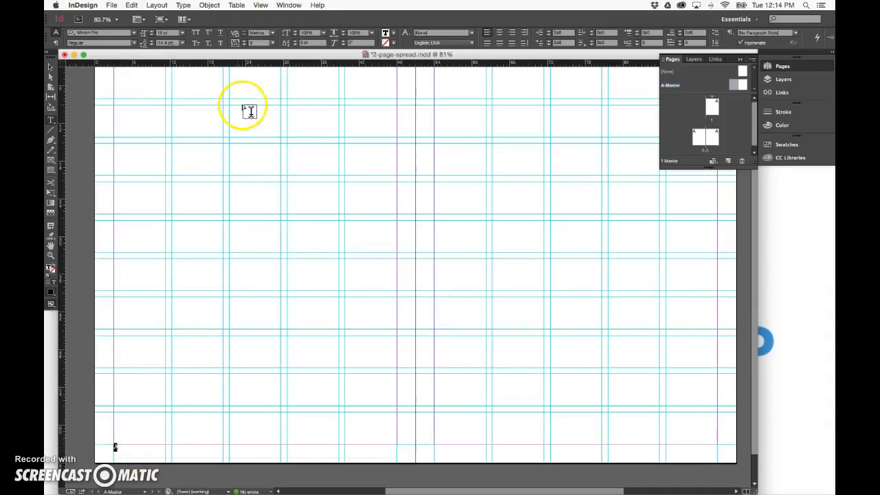
{"action": "left_click", "coordinate": [182, 33]}
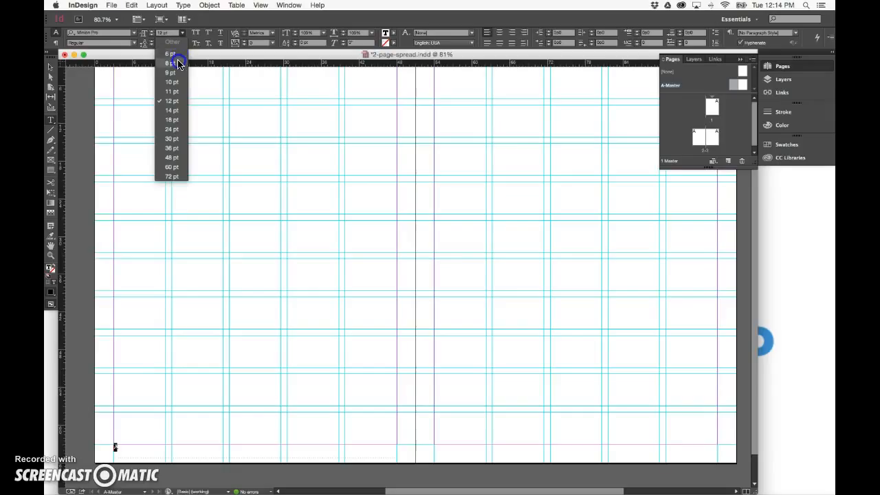
{"action": "left_click", "coordinate": [177, 63]}
{"action": "left_click", "coordinate": [151, 35]}
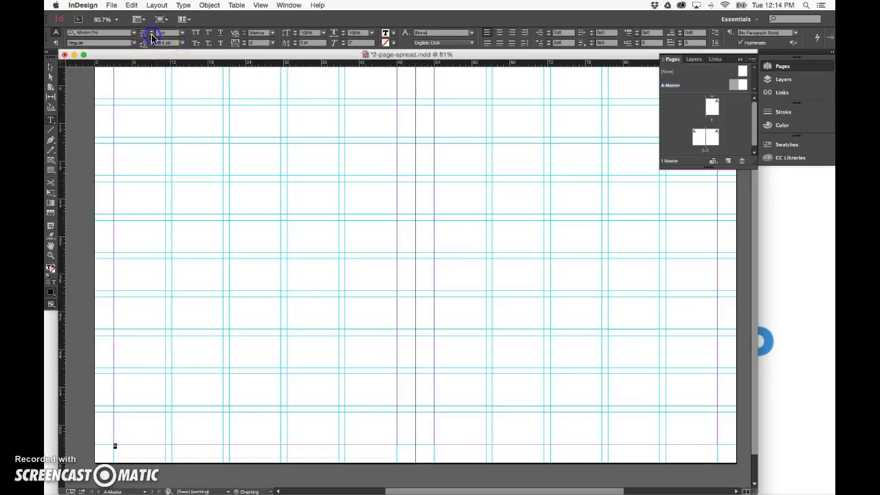
{"action": "left_click", "coordinate": [498, 35]}
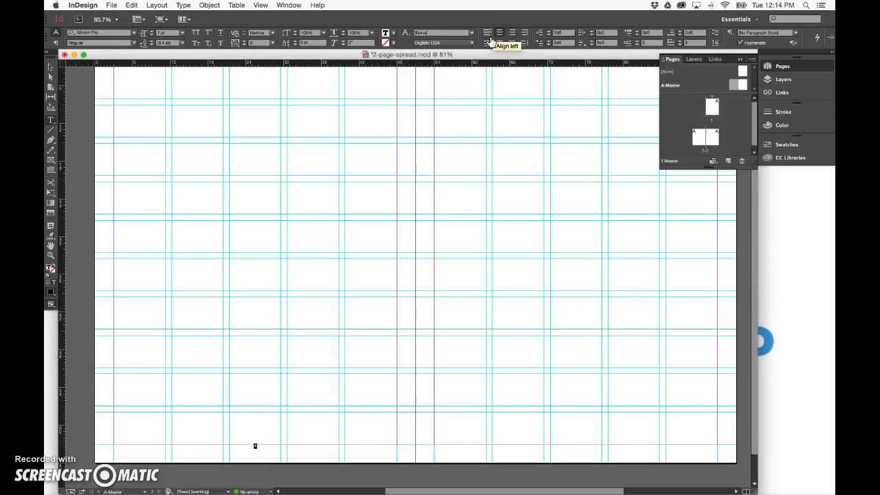
Set the page number marker's font to AG Schoolbook Alternate
{"action": "left_click", "coordinate": [97, 33]}
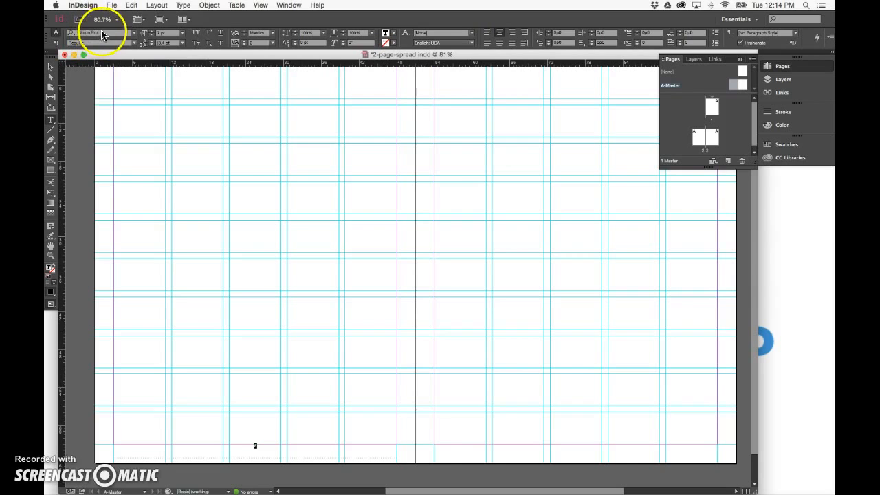
{"action": "type", "text": "ag"}
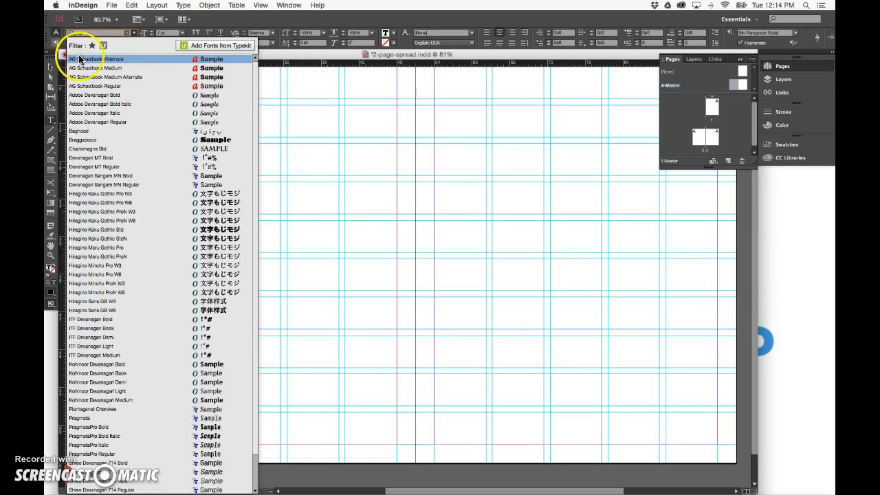
{"action": "left_click", "coordinate": [79, 59]}
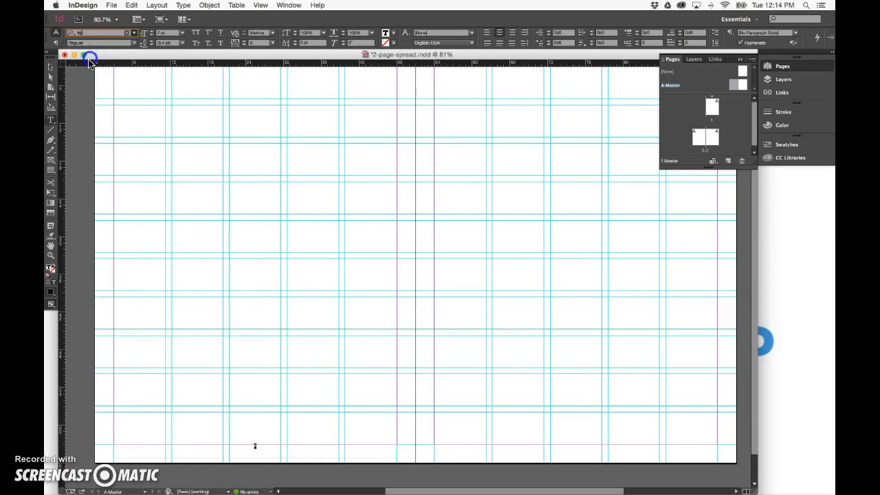
Duplicate the page number frame onto the bottom of the right master page
{"action": "left_click", "coordinate": [51, 67]}
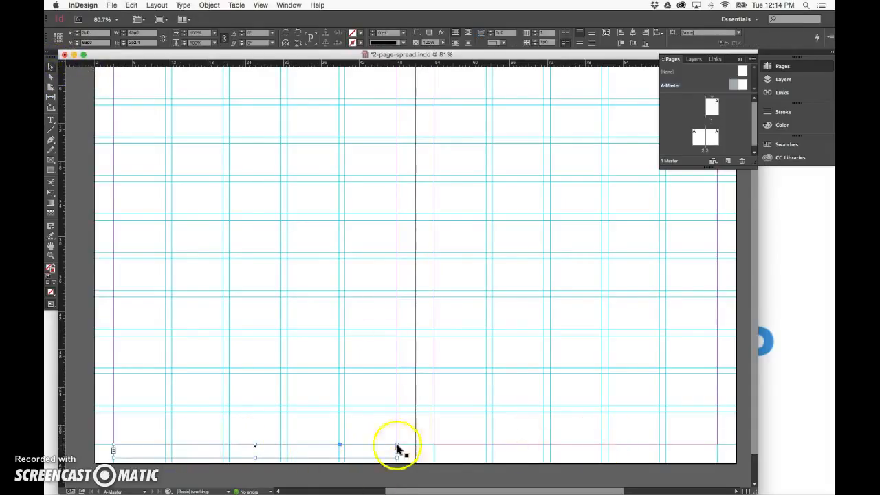
{"action": "left_click", "coordinate": [142, 450]}
{"action": "left_click_drag", "start_coordinate": [141, 449], "coordinate": [469, 449]}
{"action": "left_click_drag", "start_coordinate": [466, 451], "coordinate": [465, 452]}
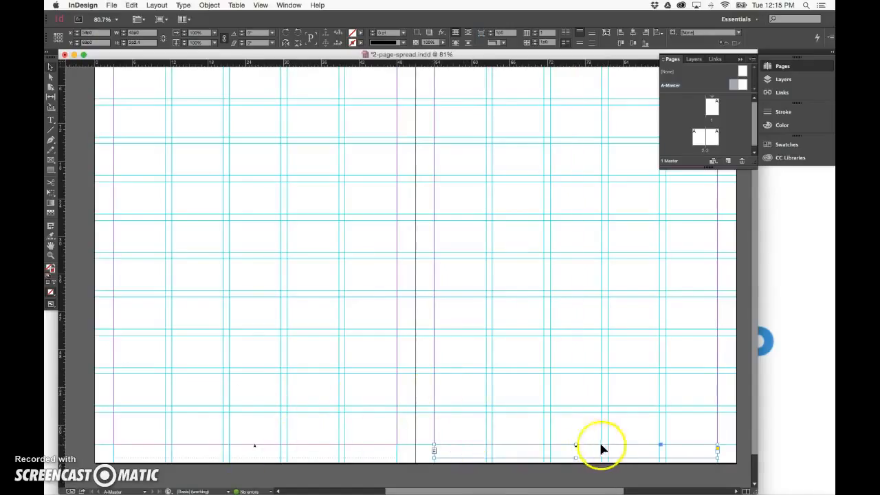
Open the pages 2–3 spread to view the applied page numbers
{"action": "double_click", "coordinate": [699, 138]}
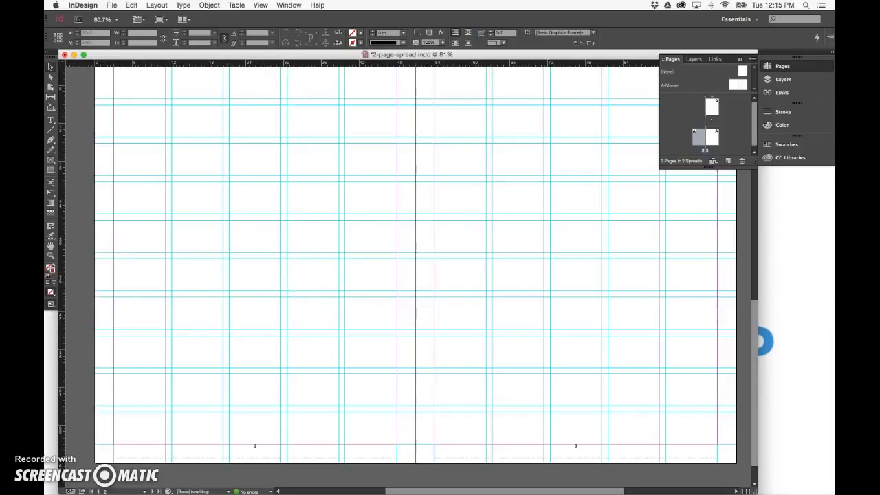
{"action": "left_click", "coordinate": [52, 160]}
{"action": "scroll", "coordinate": [226, 161], "scroll_direction": "up", "scroll_amount": 1}
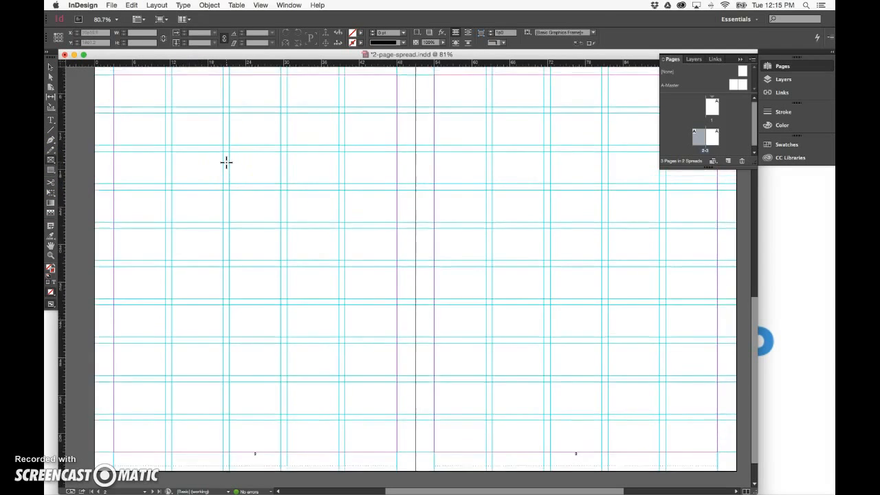
Draw a wide rectangle frame spanning the top of the spread across both pages
{"action": "scroll", "coordinate": [226, 160], "scroll_direction": "up", "scroll_amount": 2}
{"action": "scroll", "coordinate": [226, 160], "scroll_direction": "right", "scroll_amount": 2}
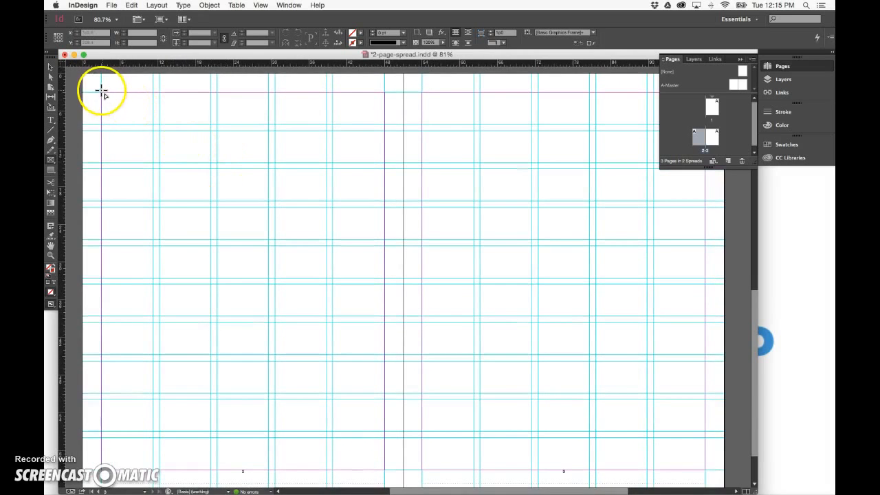
{"action": "left_click_drag", "start_coordinate": [102, 92], "coordinate": [707, 165]}
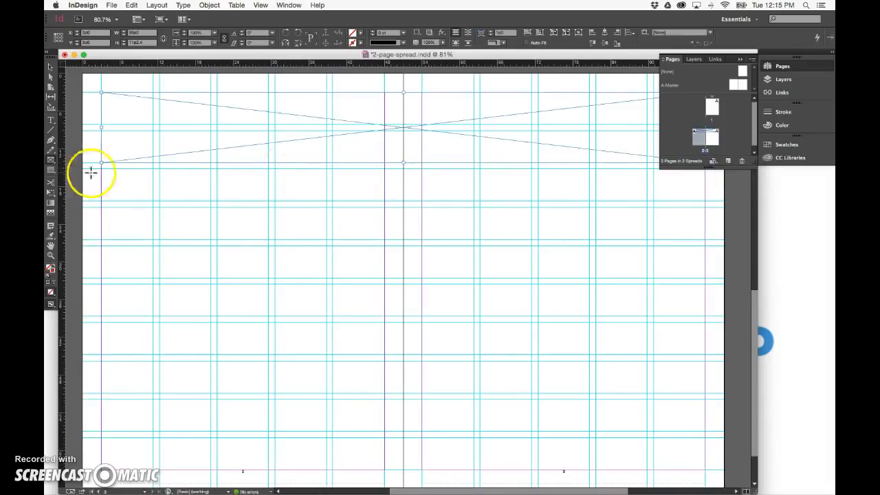
Draw three rectangle frames on the left page: a large upper block, a lower-right block and a small lower-left block
{"action": "left_click_drag", "start_coordinate": [102, 169], "coordinate": [384, 315]}
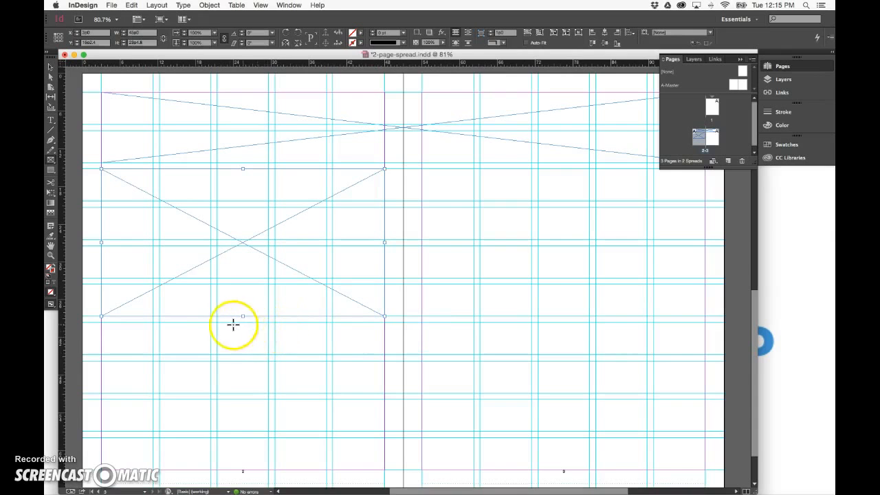
{"action": "left_click_drag", "start_coordinate": [219, 323], "coordinate": [384, 471]}
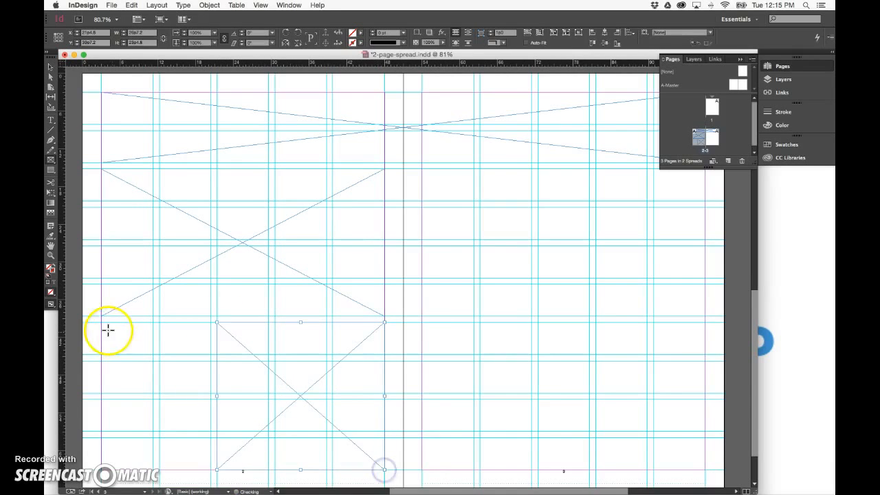
{"action": "left_click_drag", "start_coordinate": [103, 321], "coordinate": [210, 393]}
Draw three rectangle frames on the right page: an upper block and two stacked smaller blocks below it
{"action": "scroll", "coordinate": [436, 269], "scroll_direction": "right", "scroll_amount": 4}
{"action": "scroll", "coordinate": [430, 270], "scroll_direction": "right", "scroll_amount": 5}
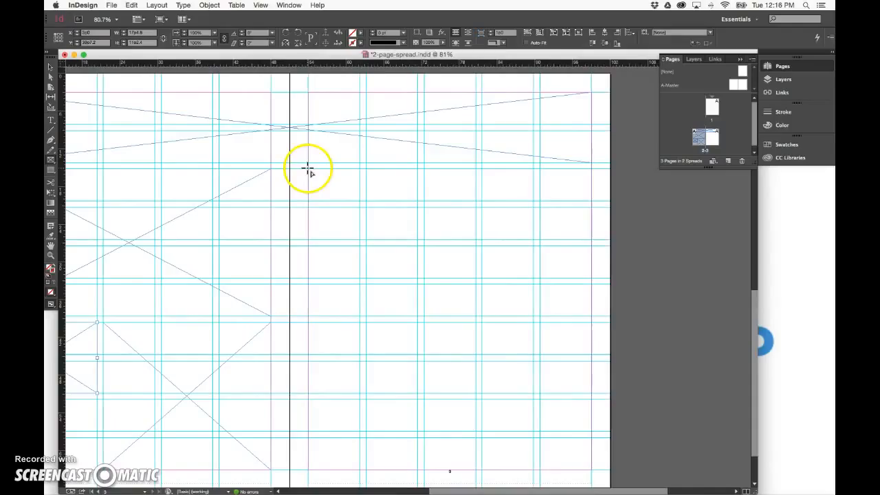
{"action": "left_click_drag", "start_coordinate": [309, 172], "coordinate": [475, 315]}
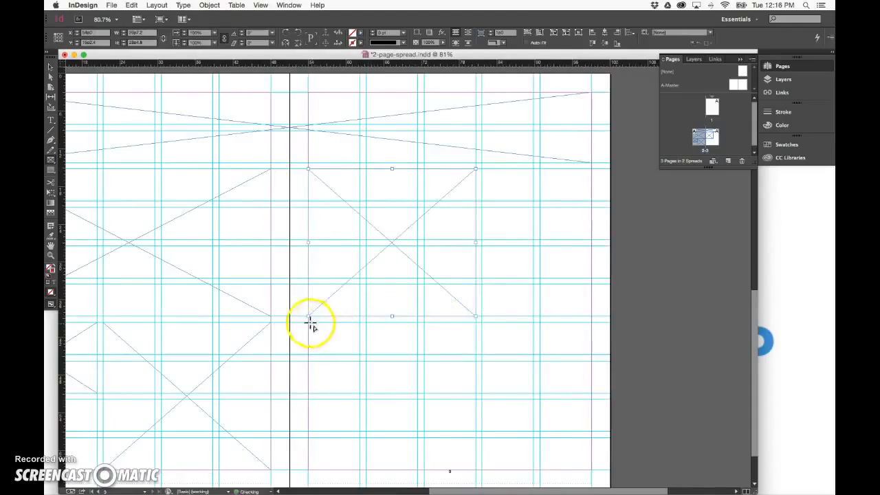
{"action": "left_click_drag", "start_coordinate": [308, 320], "coordinate": [417, 394]}
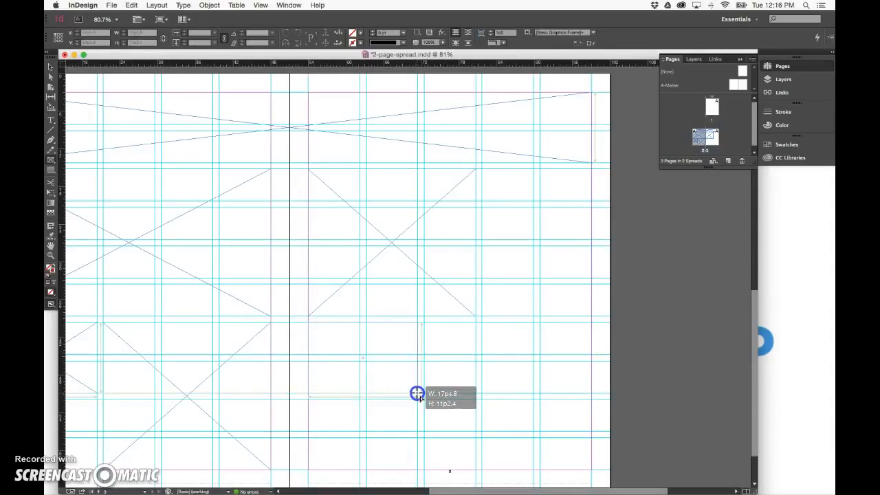
{"action": "left_click_drag", "start_coordinate": [417, 393], "coordinate": [418, 393]}
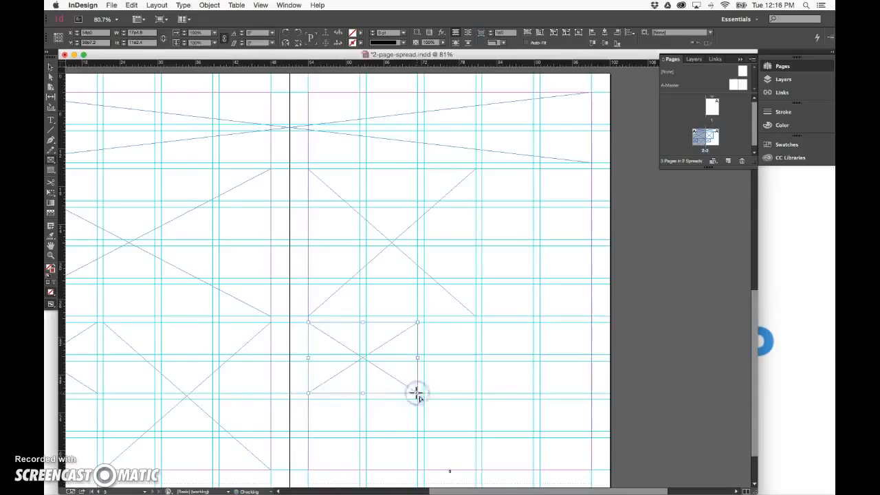
{"action": "left_click_drag", "start_coordinate": [309, 400], "coordinate": [417, 469]}
Draw a tall narrow rectangle frame in the outer column of the right page
{"action": "left_click", "coordinate": [50, 68]}
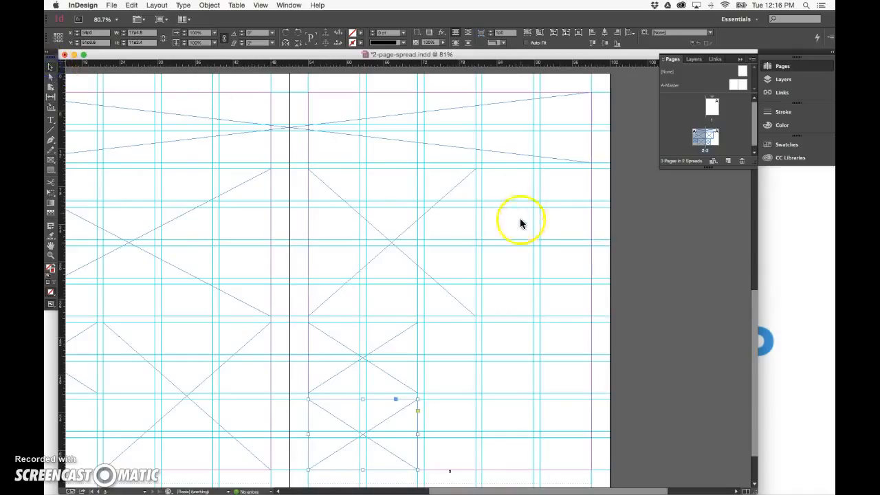
{"action": "left_click", "coordinate": [50, 161]}
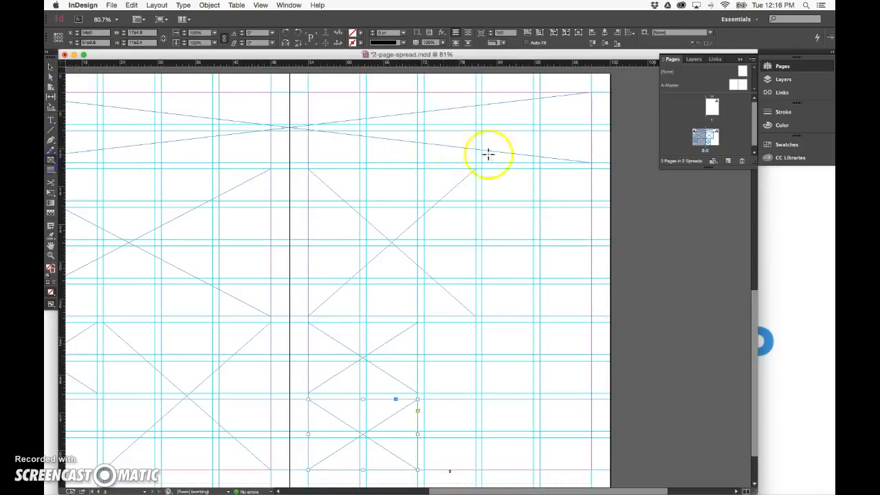
{"action": "left_click_drag", "start_coordinate": [540, 169], "coordinate": [592, 393]}
Widen the upper frame on the right page so it reaches the narrow outer frame
{"action": "left_click", "coordinate": [51, 67]}
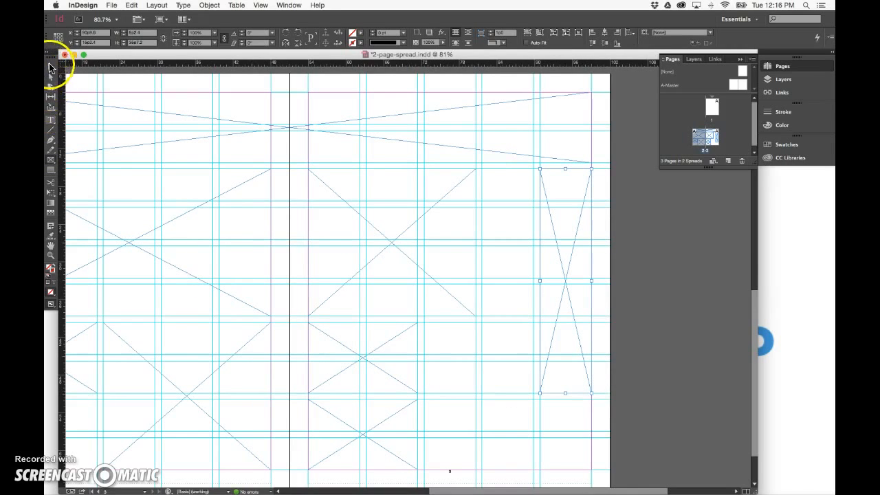
{"action": "left_click", "coordinate": [419, 242]}
{"action": "left_click_drag", "start_coordinate": [475, 242], "coordinate": [530, 244]}
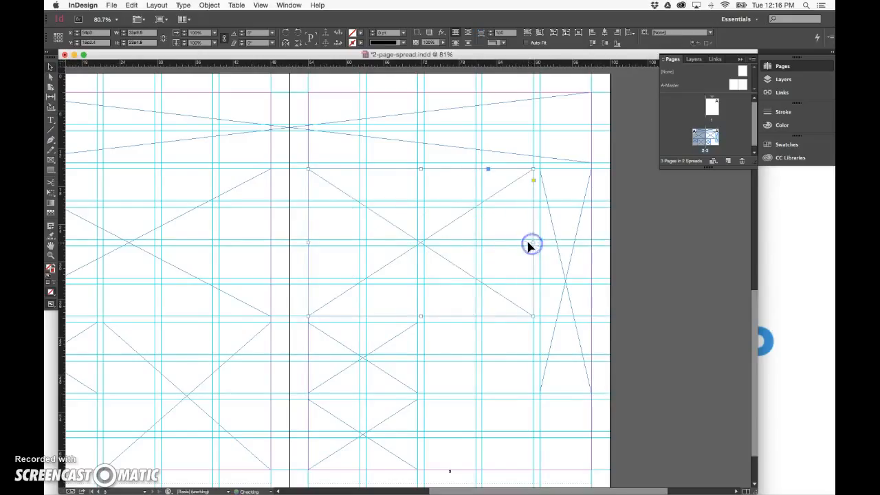
Move the middle small frame on the right page one column to the right
{"action": "left_click", "coordinate": [407, 351]}
{"action": "left_click", "coordinate": [418, 356]}
{"action": "left_click", "coordinate": [404, 415]}
{"action": "left_click", "coordinate": [380, 354]}
{"action": "left_click_drag", "start_coordinate": [380, 355], "coordinate": [495, 355]}
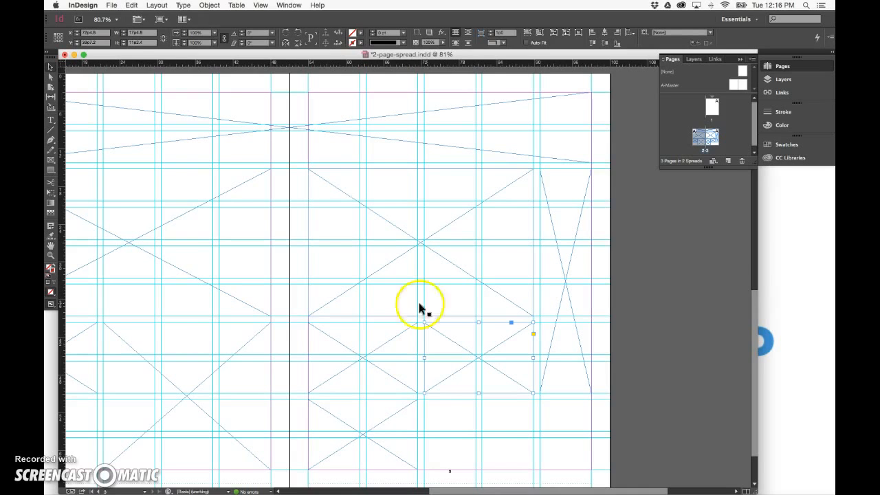
Convert the top spread-wide frame and the narrow outer frame into text frames with the Type tool
{"action": "left_click", "coordinate": [52, 120]}
{"action": "left_click", "coordinate": [567, 194]}
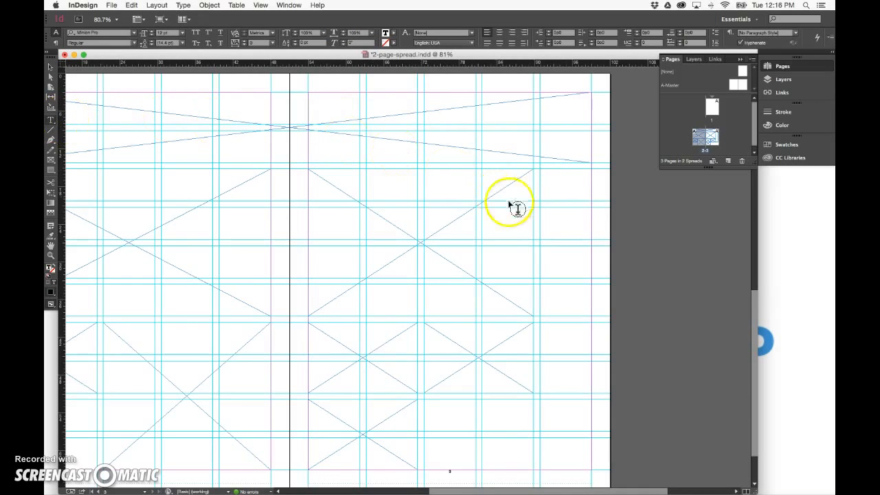
{"action": "left_click", "coordinate": [447, 131]}
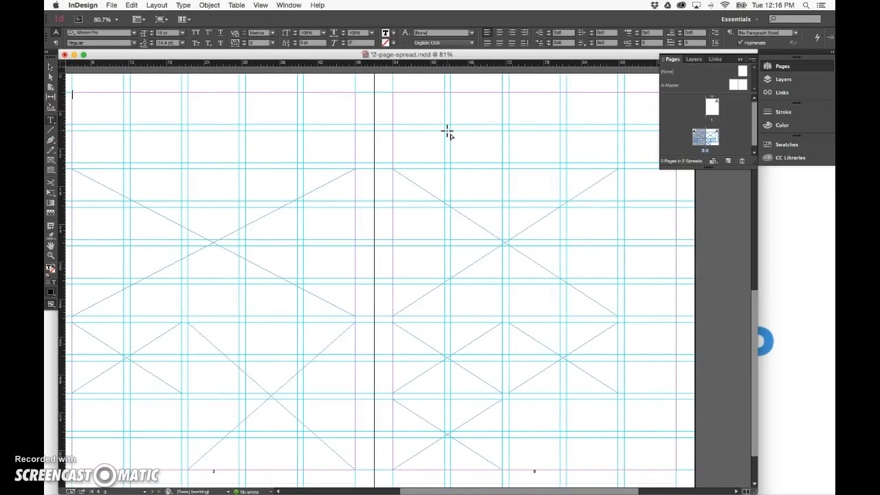
{"action": "left_click", "coordinate": [646, 211]}
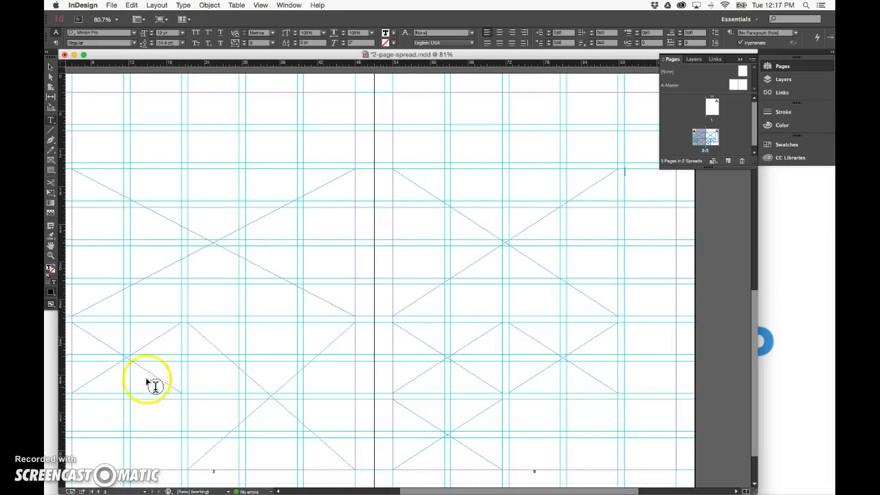
Place Death_to_stock_photography_weekend_work (9 of 10).jpg from the stock_photos folder into the large upper-left frame
{"action": "left_click", "coordinate": [50, 67]}
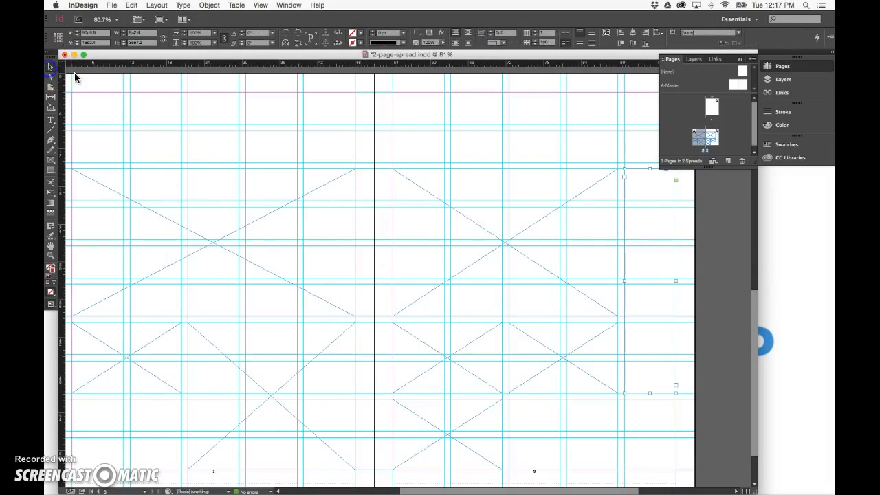
{"action": "left_click", "coordinate": [151, 235]}
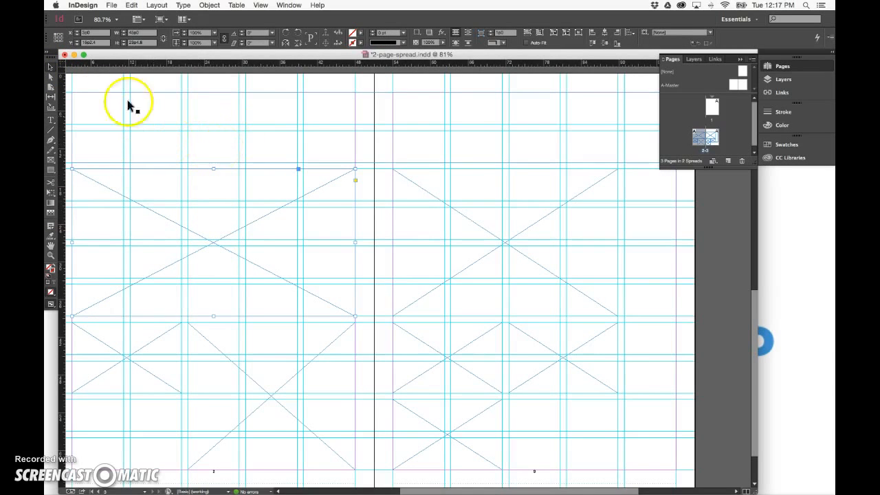
{"action": "left_click", "coordinate": [108, 5]}
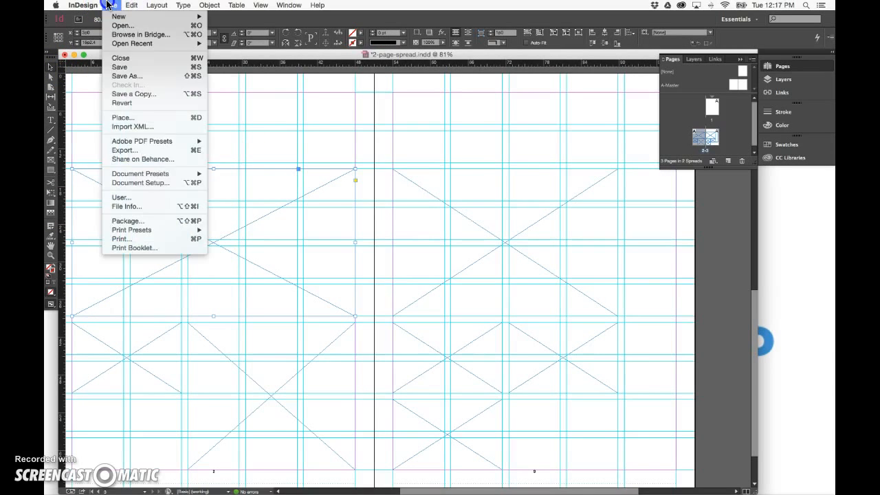
{"action": "left_click", "coordinate": [122, 117]}
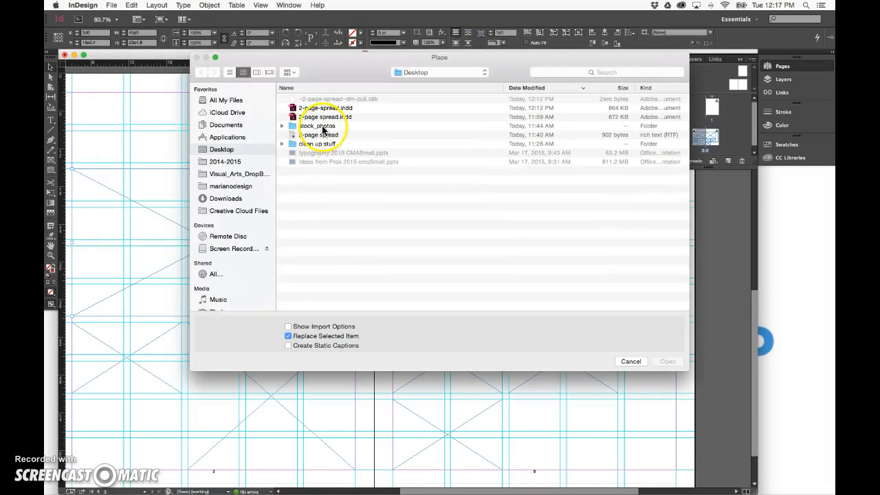
{"action": "left_click", "coordinate": [323, 128]}
{"action": "double_click", "coordinate": [323, 128]}
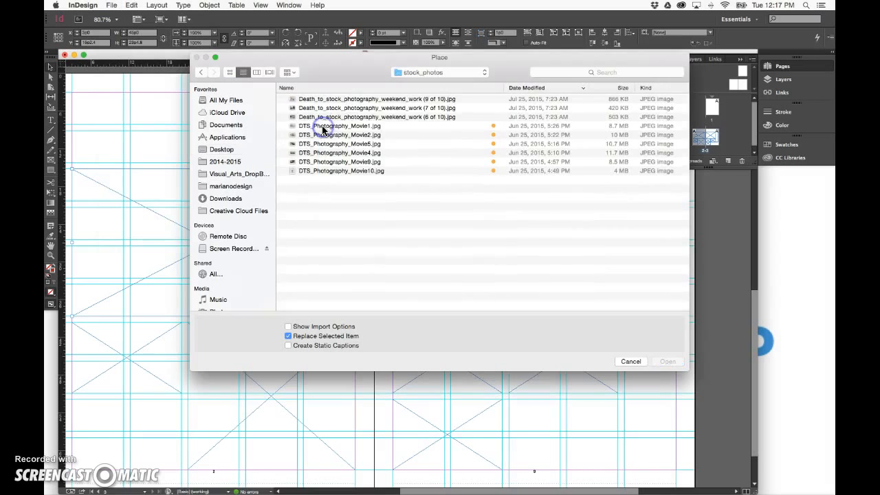
{"action": "left_click", "coordinate": [358, 171]}
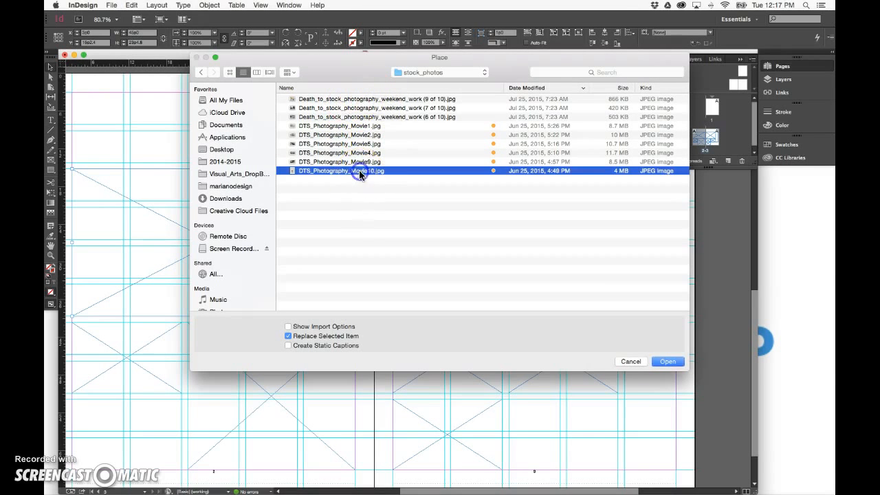
{"action": "left_click", "coordinate": [269, 72]}
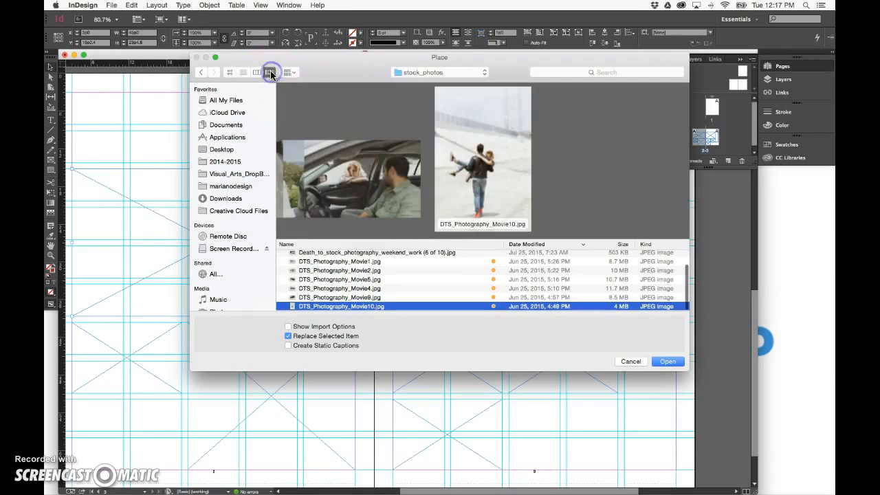
{"action": "scroll", "coordinate": [360, 181], "scroll_direction": "left", "scroll_amount": 10}
{"action": "scroll", "coordinate": [361, 181], "scroll_direction": "right", "scroll_amount": 5}
{"action": "double_click", "coordinate": [339, 256]}
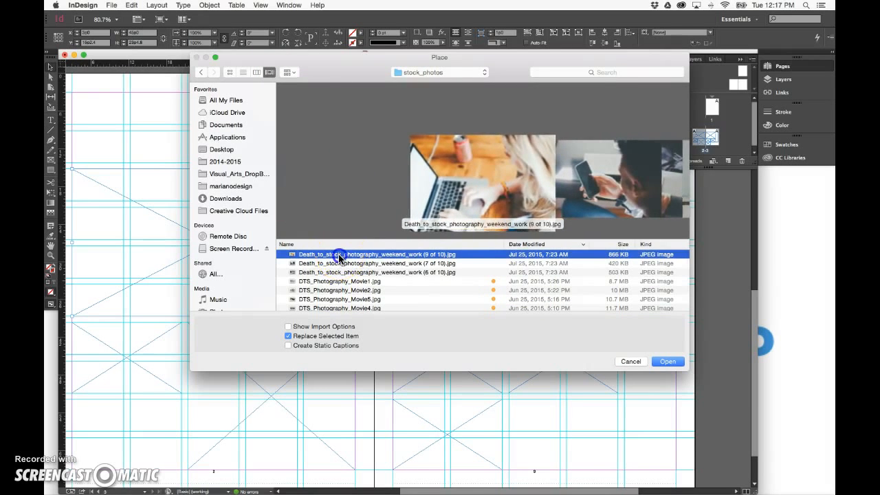
Fit the laptop photo so it fills its frame proportionally
{"action": "left_click", "coordinate": [213, 242]}
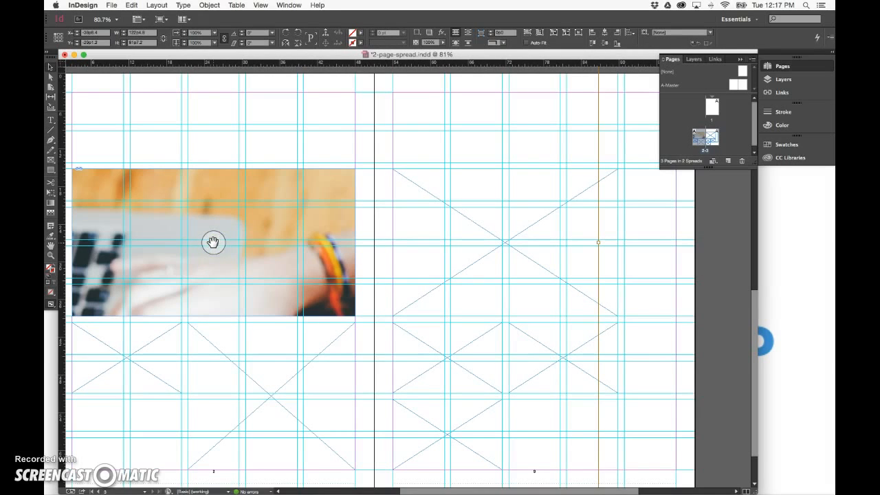
{"action": "right_click", "coordinate": [213, 242]}
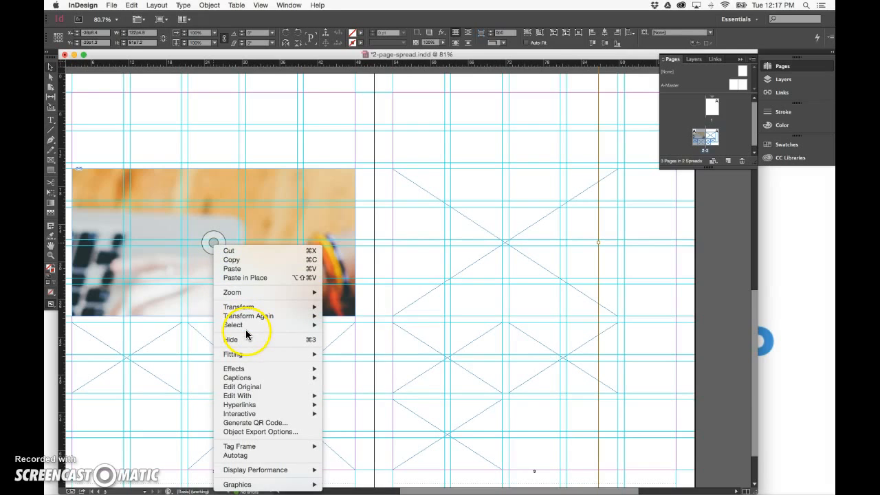
{"action": "mouse_move", "coordinate": [247, 354]}
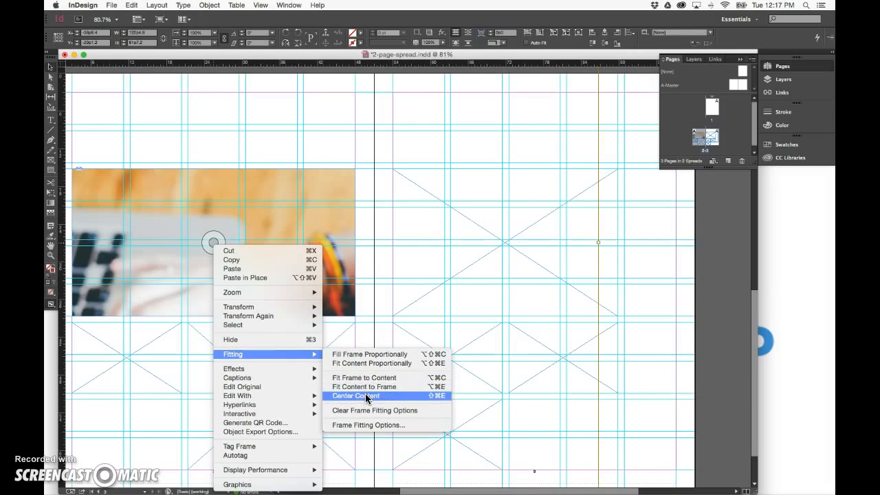
{"action": "left_click", "coordinate": [372, 364]}
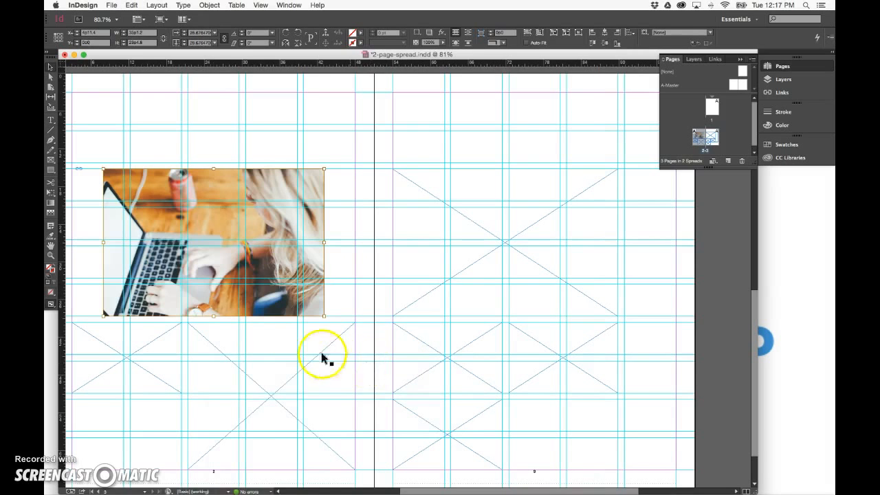
{"action": "right_click", "coordinate": [213, 242]}
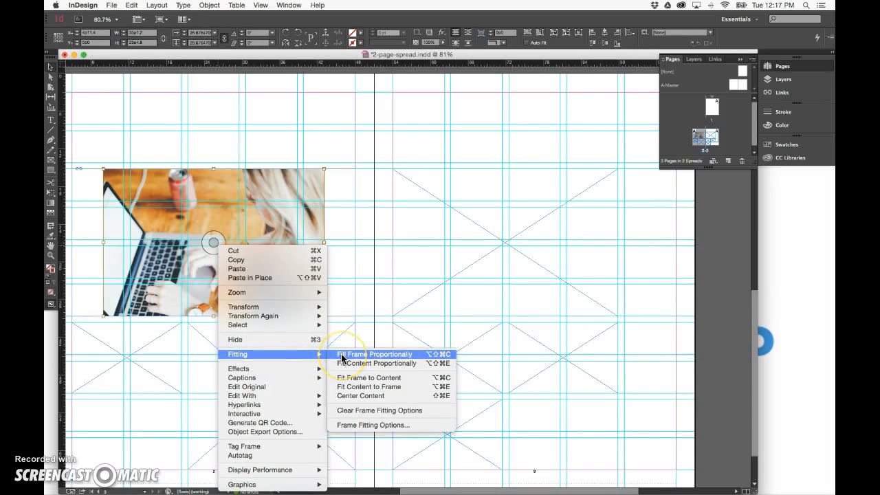
{"action": "left_click", "coordinate": [342, 356]}
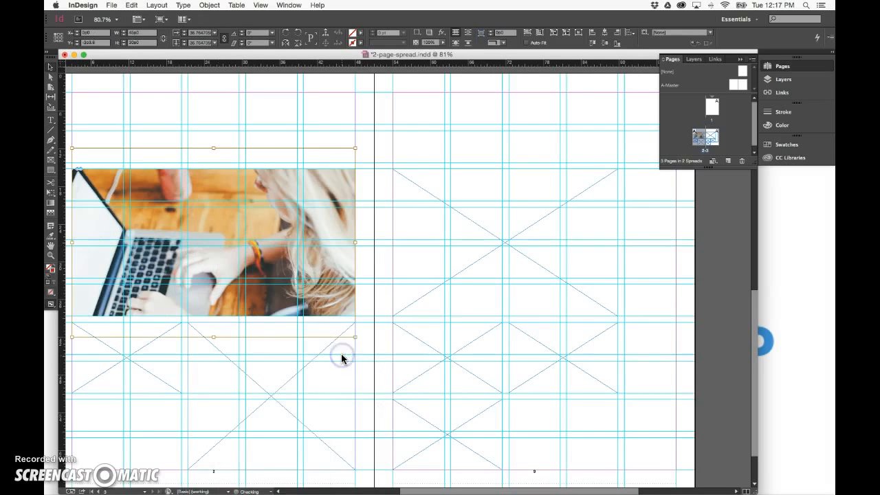
Place Death_to_stock_photography_weekend_work (7 of 10).jpg into the lower-right frame of the left page and fill the frame proportionally
{"action": "left_click", "coordinate": [234, 371]}
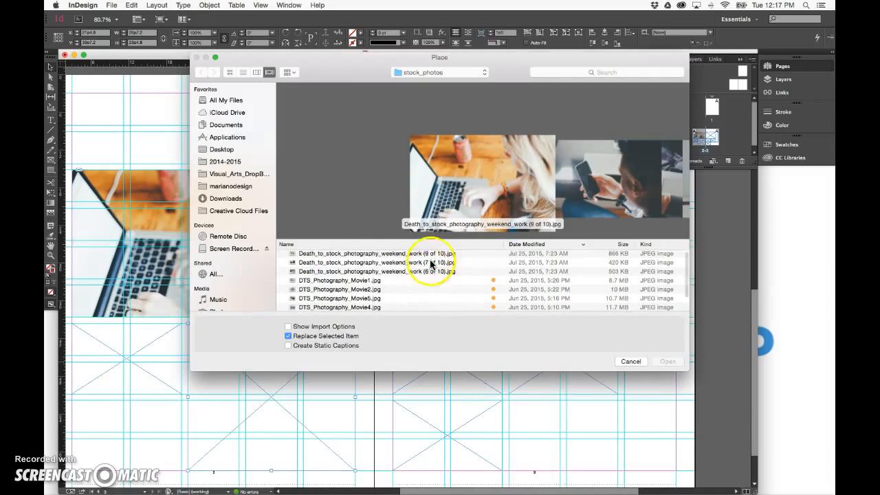
{"action": "left_click", "coordinate": [372, 264]}
{"action": "double_click", "coordinate": [372, 264]}
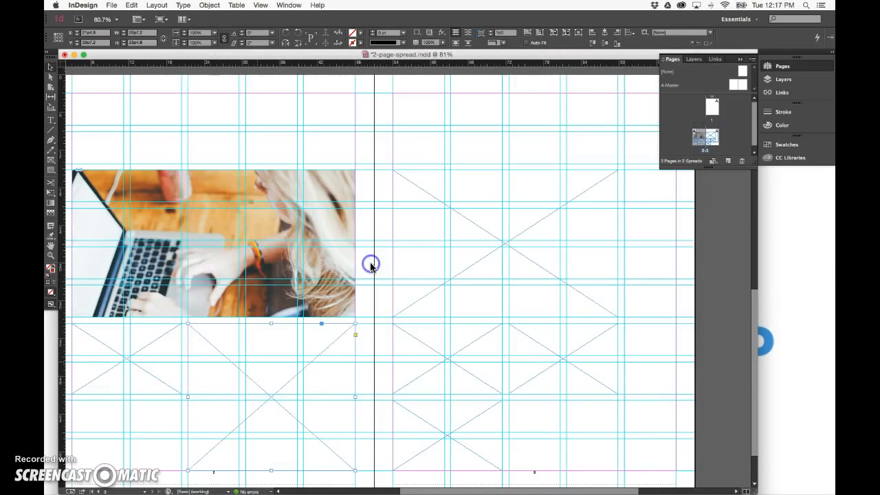
{"action": "right_click", "coordinate": [275, 406]}
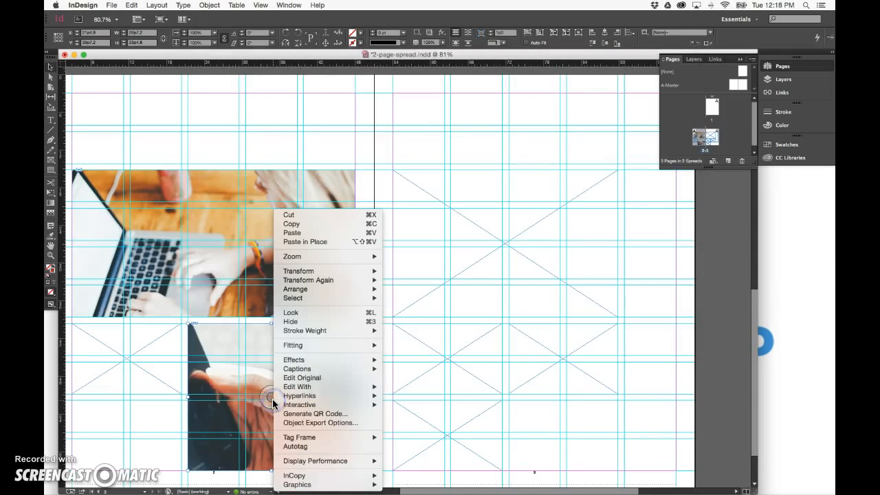
{"action": "mouse_move", "coordinate": [334, 346]}
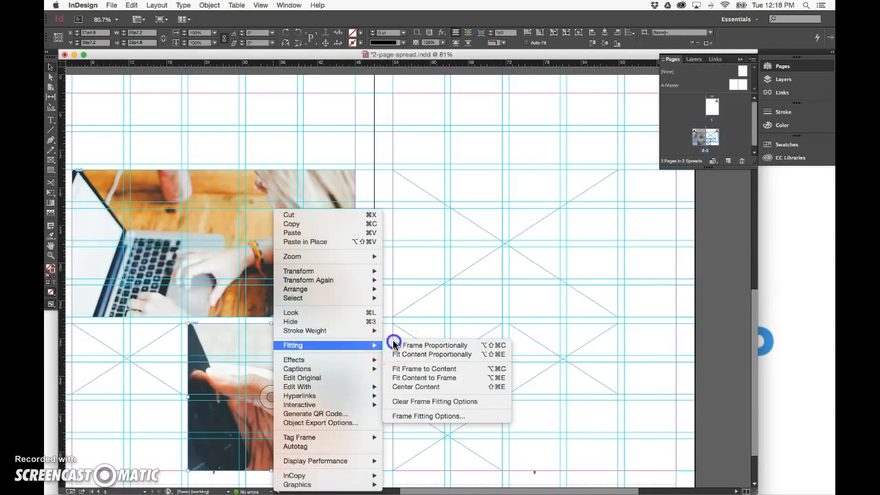
{"action": "left_click", "coordinate": [427, 345]}
{"action": "left_click", "coordinate": [122, 376]}
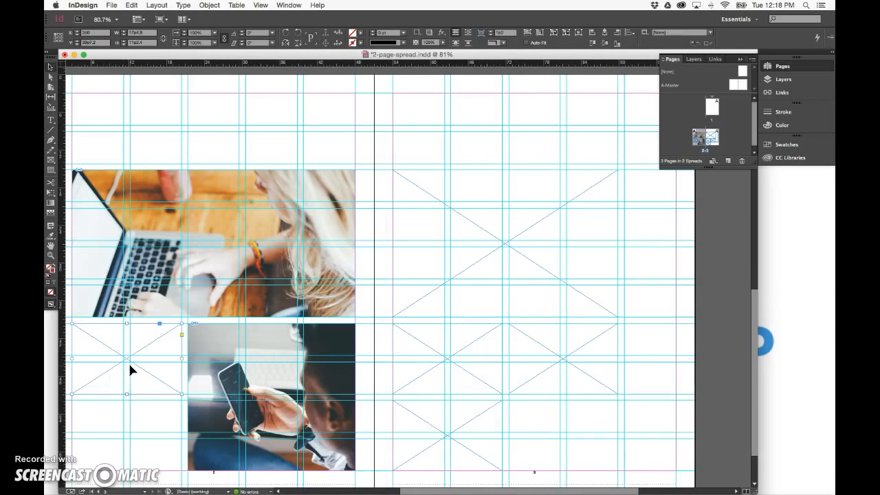
Place Death_to_stock_photography_weekend_work (6 of 10).jpg into the small lower-left frame of the left page and fill the frame proportionally
{"action": "key", "text": "super+d"}
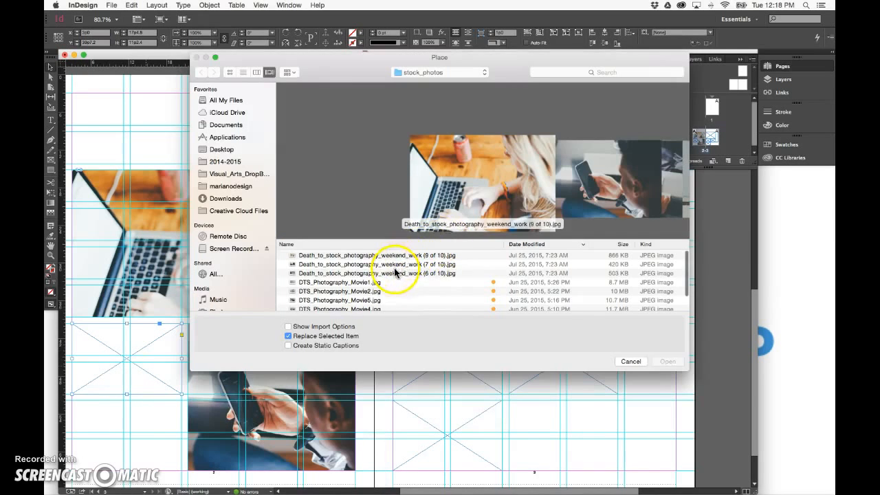
{"action": "left_click", "coordinate": [395, 273]}
{"action": "double_click", "coordinate": [396, 273]}
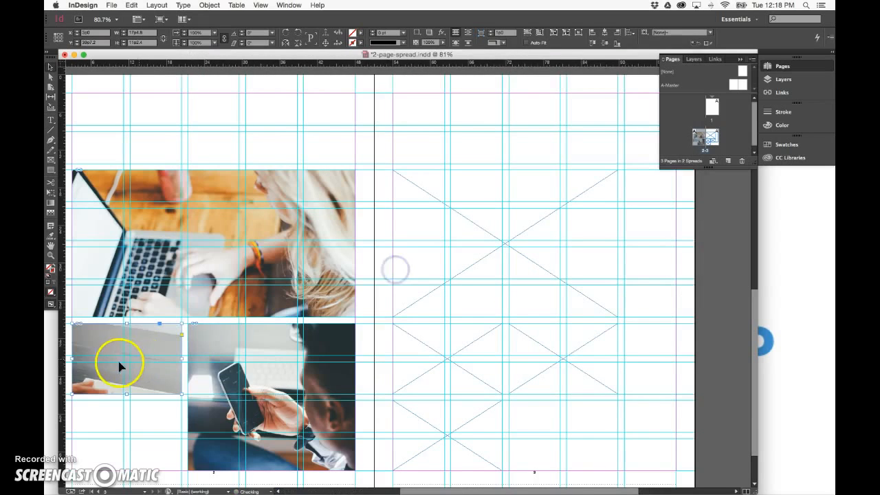
{"action": "right_click", "coordinate": [123, 361]}
{"action": "mouse_move", "coordinate": [172, 345]}
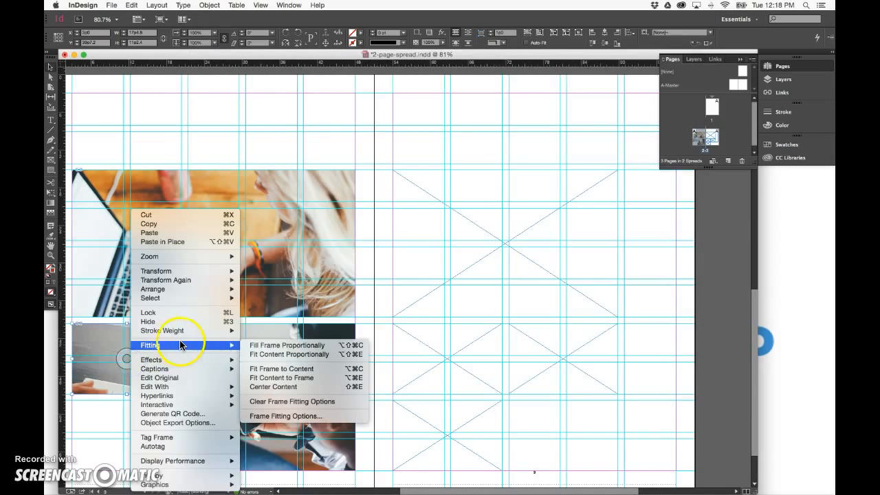
{"action": "left_click", "coordinate": [255, 345]}
Place DTS_Photography_Movie2.jpg into the large upper frame of the right page and fill the frame proportionally
{"action": "left_click", "coordinate": [458, 230]}
{"action": "key", "text": "super+d"}
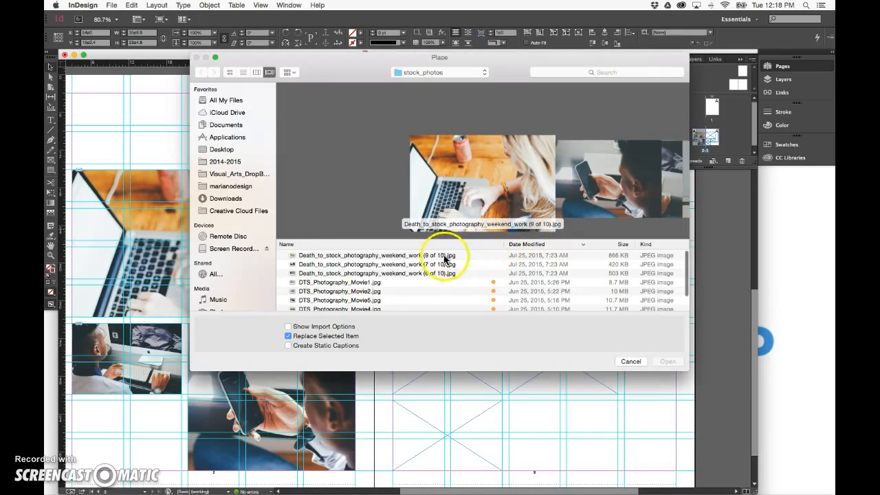
{"action": "left_click", "coordinate": [381, 292]}
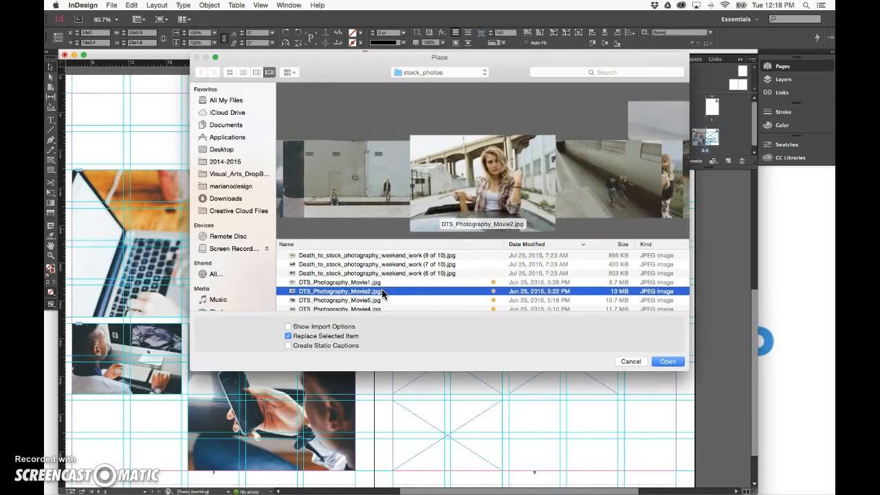
{"action": "double_click", "coordinate": [383, 292]}
{"action": "right_click", "coordinate": [505, 241]}
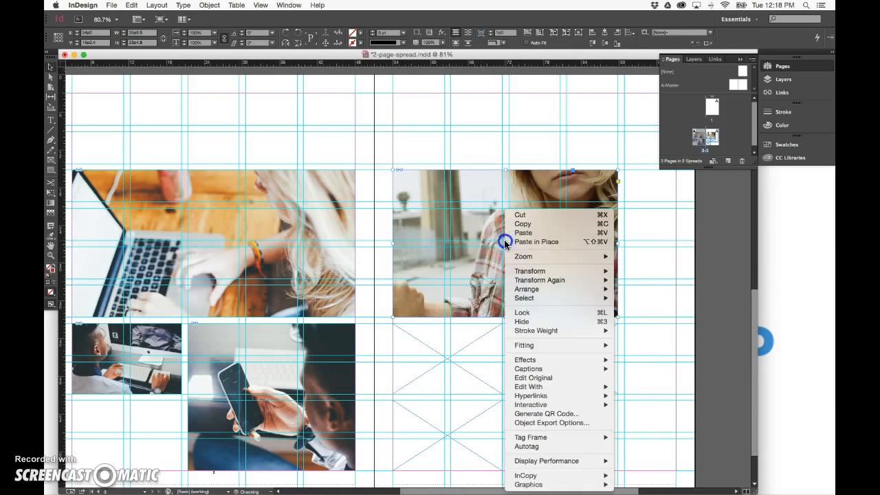
{"action": "mouse_move", "coordinate": [557, 347]}
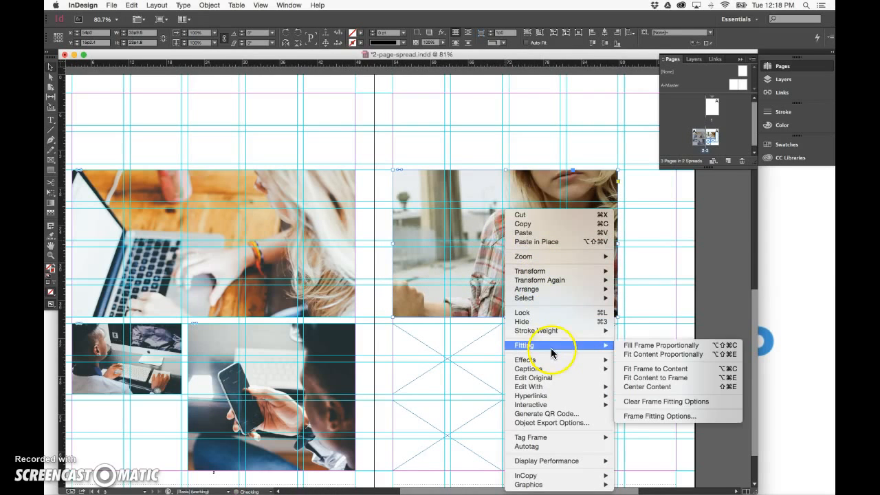
{"action": "left_click", "coordinate": [662, 345]}
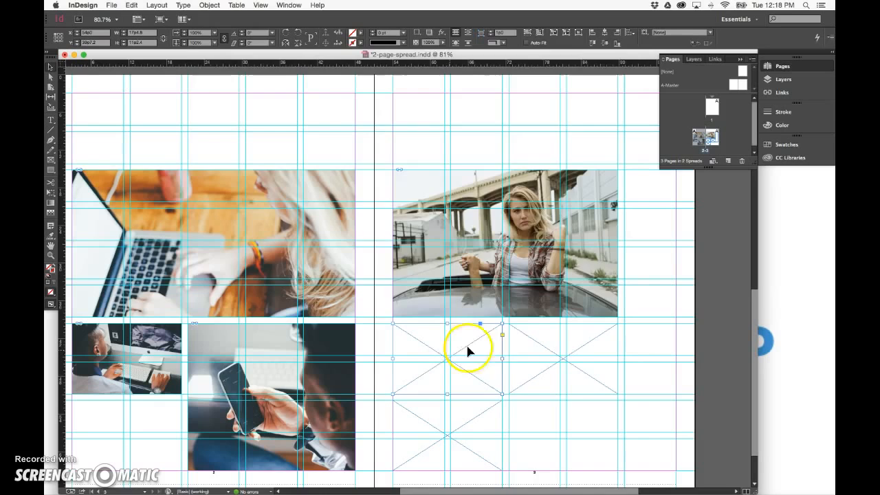
Place DTS_Photography_Movie1.jpg into the small left frame below the large photo on the right page and fill it proportionally
{"action": "key", "text": "super+d"}
{"action": "left_click", "coordinate": [409, 275]}
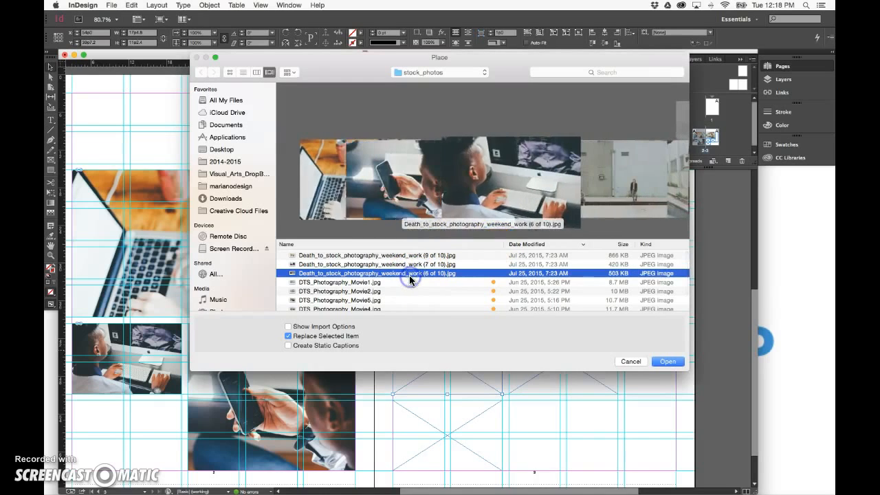
{"action": "left_click", "coordinate": [407, 283]}
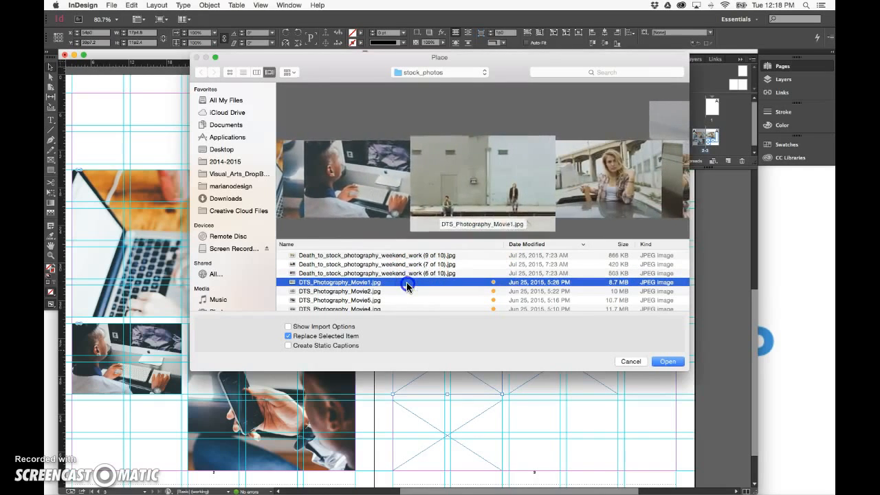
{"action": "double_click", "coordinate": [406, 282]}
{"action": "left_click", "coordinate": [435, 354]}
{"action": "right_click", "coordinate": [448, 357]}
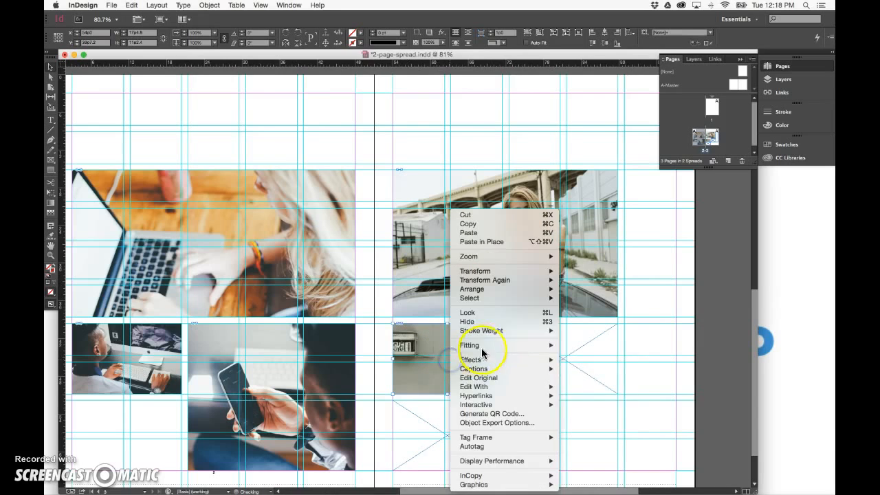
{"action": "mouse_move", "coordinate": [481, 351]}
{"action": "left_click", "coordinate": [581, 345]}
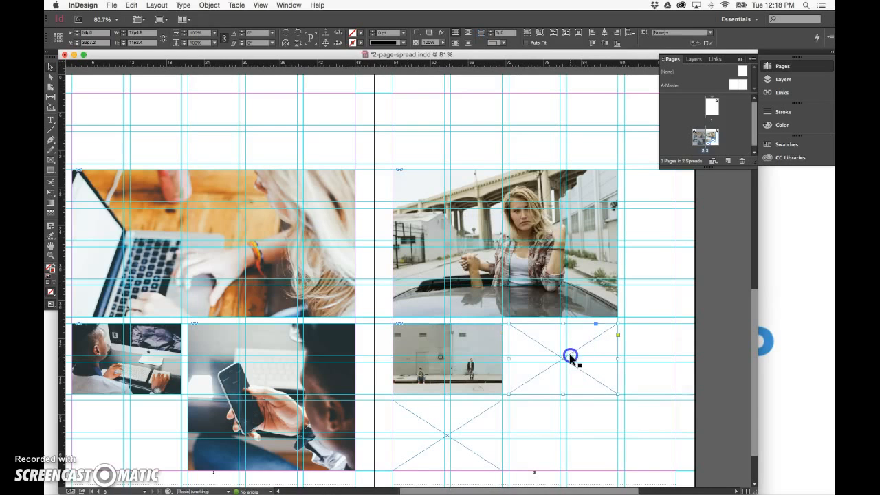
Place DTS_Photography_Movie9.jpg into the small right frame on the right page and fill the frame proportionally
{"action": "key", "text": "super+d"}
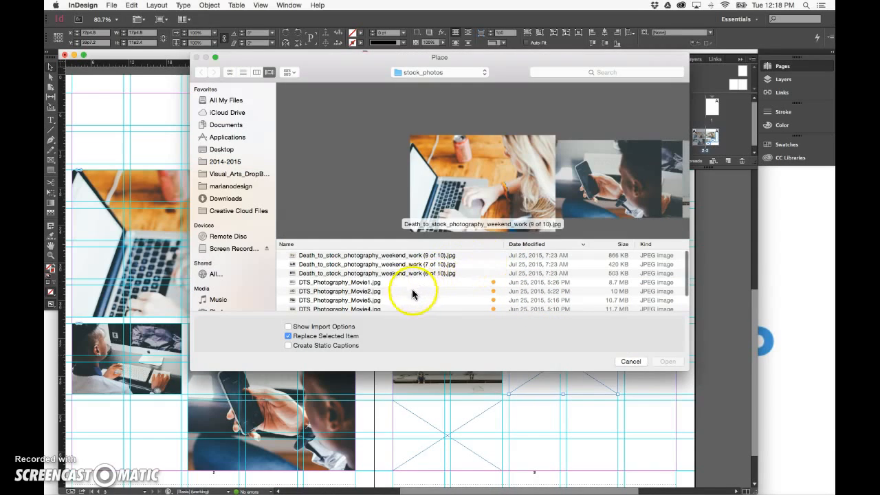
{"action": "left_click", "coordinate": [407, 292]}
{"action": "scroll", "coordinate": [408, 296], "scroll_direction": "down", "scroll_amount": 2}
{"action": "left_click", "coordinate": [388, 297]}
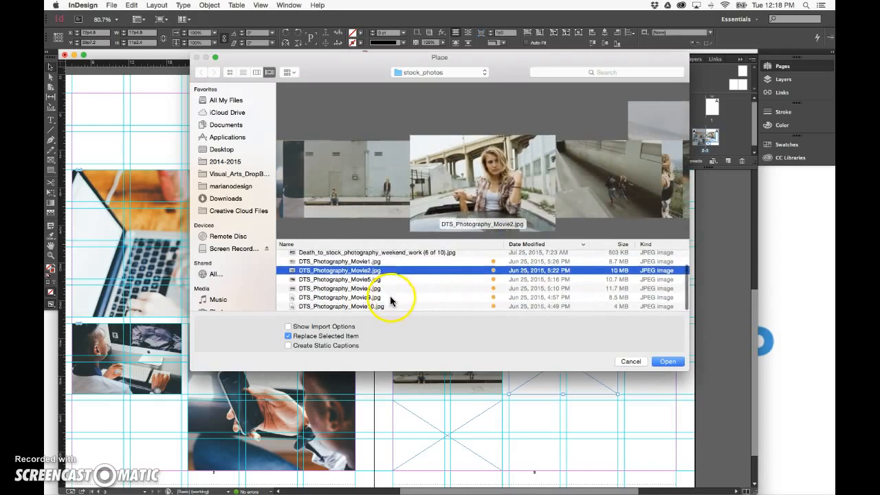
{"action": "double_click", "coordinate": [390, 299]}
{"action": "left_click", "coordinate": [555, 362]}
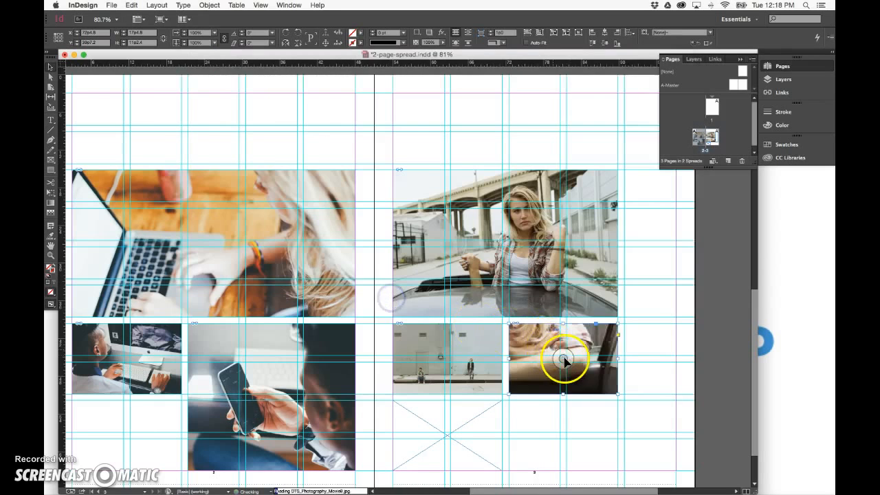
{"action": "right_click", "coordinate": [564, 359]}
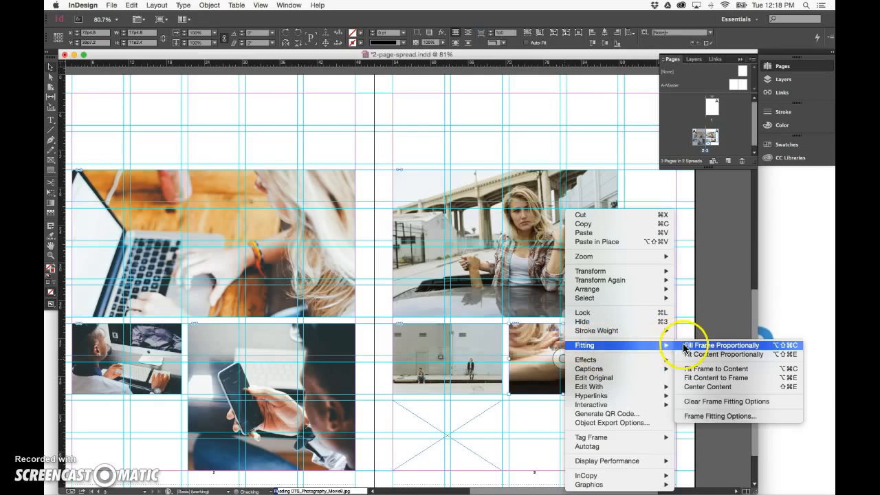
{"action": "left_click", "coordinate": [683, 345]}
Place DTS_Photography_Movie10.jpg into the bottom frame of the right page and fill the frame proportionally
{"action": "left_click", "coordinate": [468, 427]}
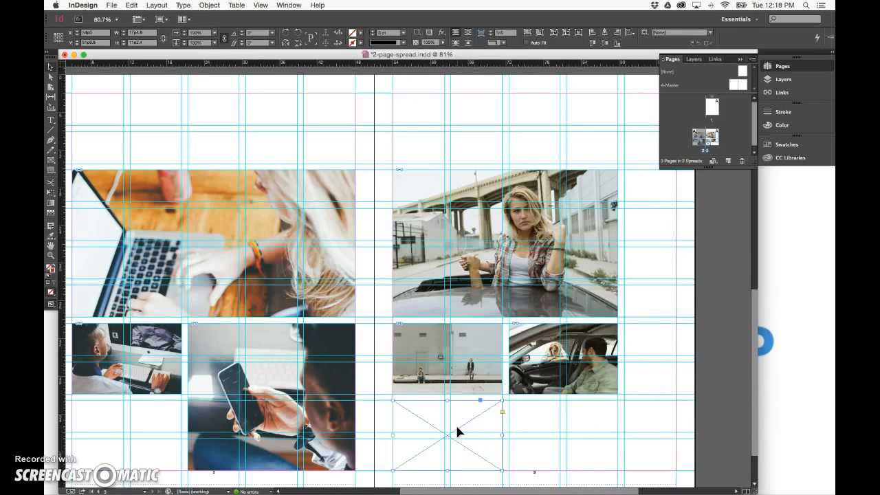
{"action": "key", "text": "super+d"}
{"action": "left_click", "coordinate": [389, 291]}
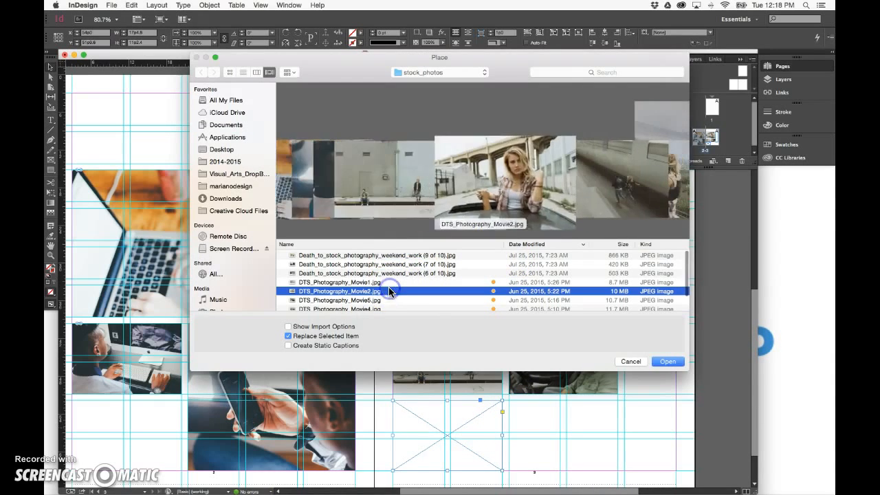
{"action": "scroll", "coordinate": [388, 287], "scroll_direction": "down", "scroll_amount": 2}
{"action": "left_click", "coordinate": [369, 306]}
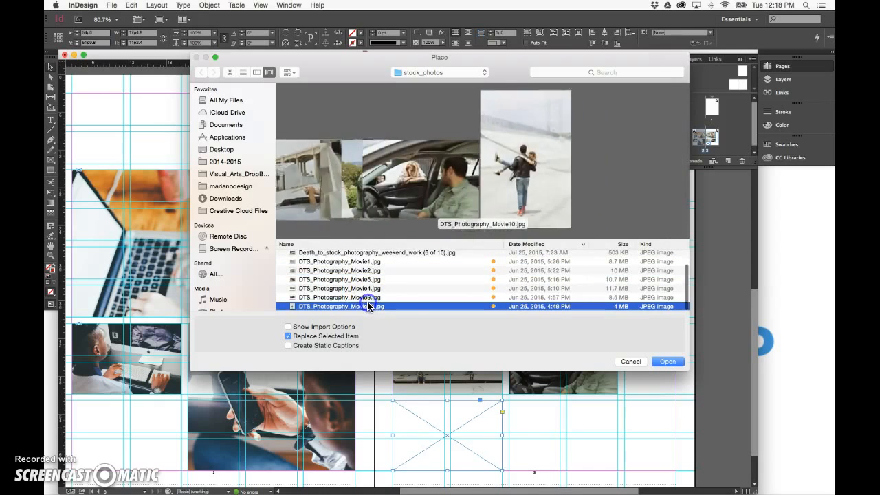
{"action": "double_click", "coordinate": [368, 305]}
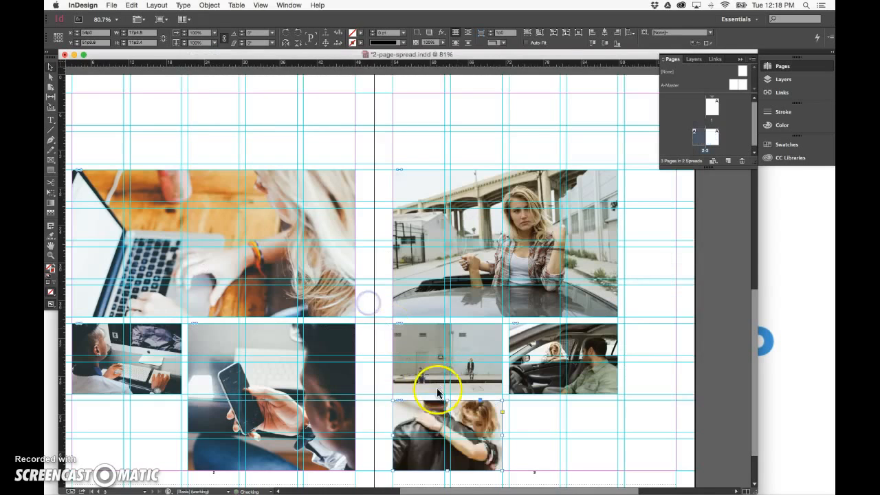
{"action": "right_click", "coordinate": [448, 427]}
{"action": "mouse_move", "coordinate": [552, 345]}
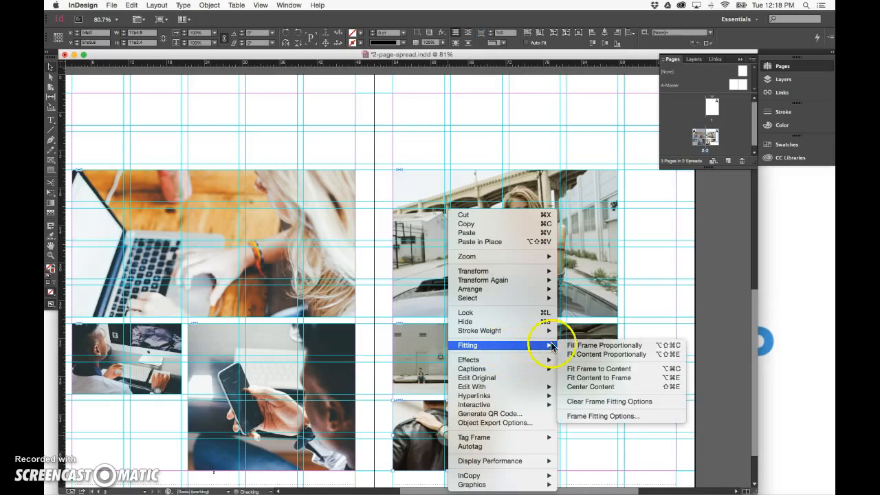
{"action": "left_click", "coordinate": [584, 346]}
Place the 2-page spread RTF text file from the Desktop into the narrow outer text frame on the right page
{"action": "left_click", "coordinate": [647, 257]}
{"action": "key", "text": "super+d"}
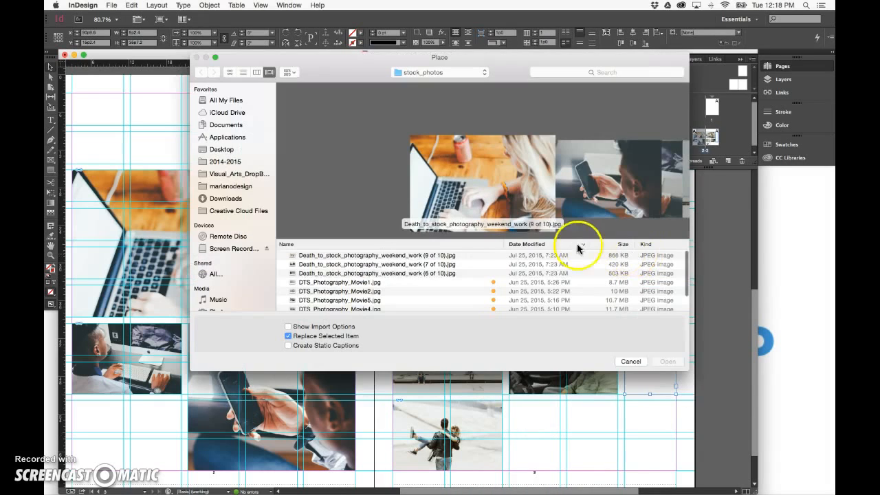
{"action": "scroll", "coordinate": [344, 282], "scroll_direction": "down", "scroll_amount": 2}
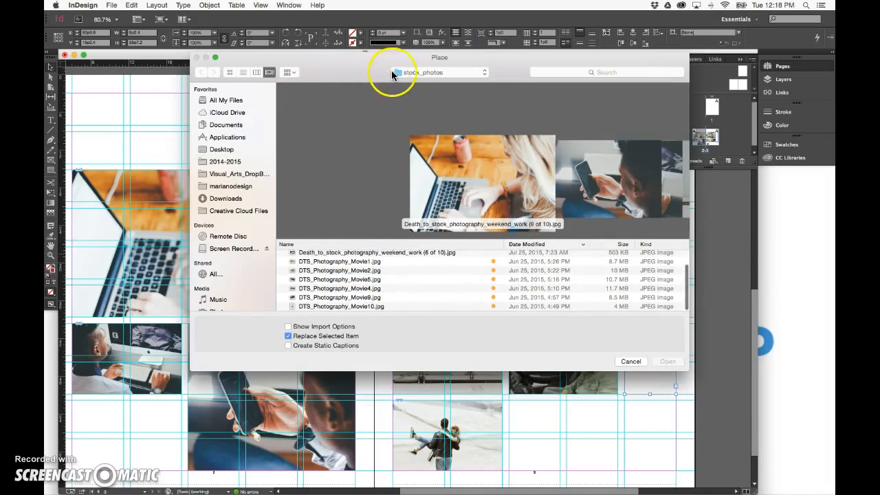
{"action": "left_click", "coordinate": [392, 73]}
{"action": "left_click", "coordinate": [404, 81]}
{"action": "left_click", "coordinate": [365, 282]}
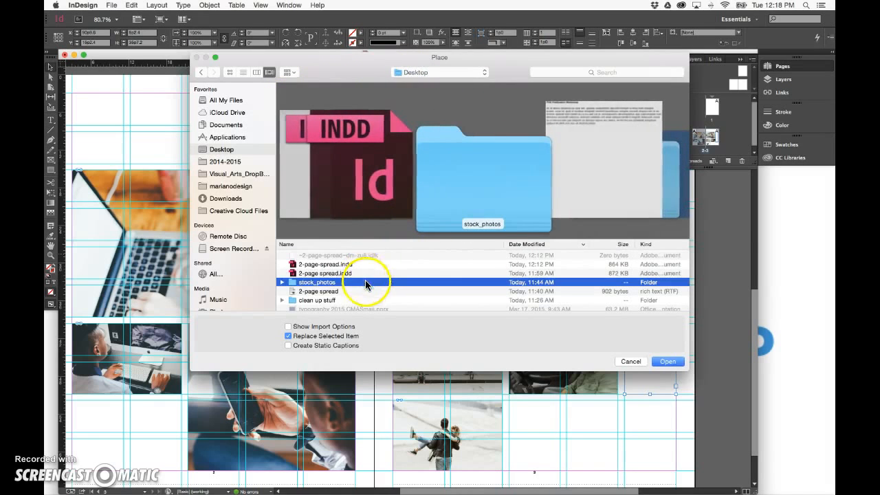
{"action": "double_click", "coordinate": [330, 290]}
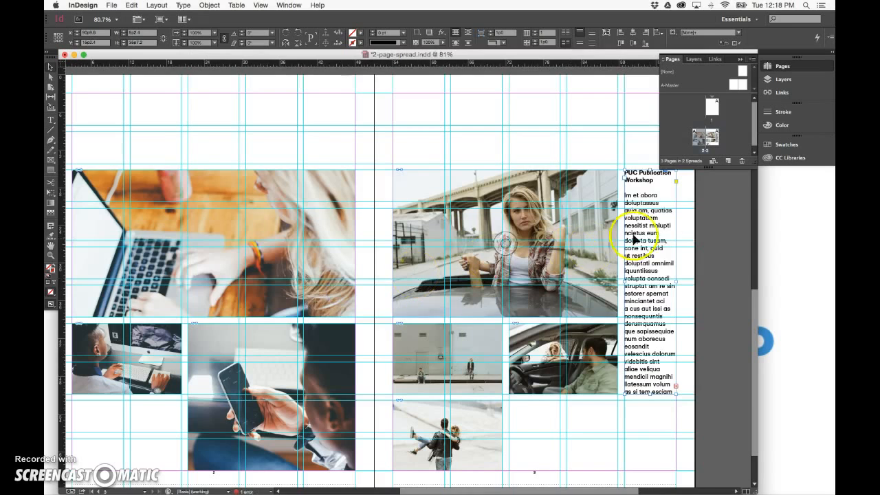
Move the heading "PUC Publication Workshop" from the narrow frame into the top spread-wide text frame
{"action": "double_click", "coordinate": [650, 176]}
{"action": "left_click_drag", "start_coordinate": [665, 181], "coordinate": [606, 161]}
{"action": "key", "text": "super+c"}
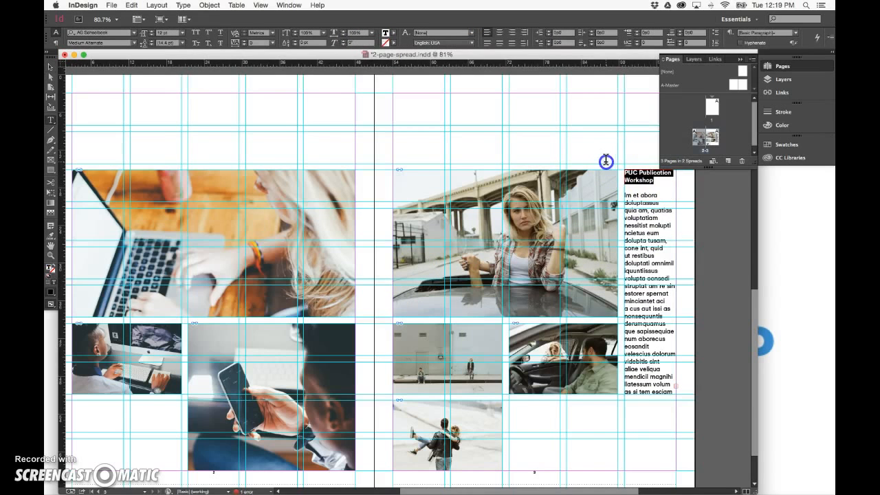
{"action": "key", "text": "BackSpace"}
{"action": "left_click", "coordinate": [208, 126]}
{"action": "key", "text": "super+v"}
Delete the leftover empty lines at the start of the body text in the narrow frame
{"action": "left_click", "coordinate": [626, 184]}
{"action": "left_click", "coordinate": [624, 187]}
{"action": "key", "text": "BackSpace"}
{"action": "key", "text": "BackSpace"}
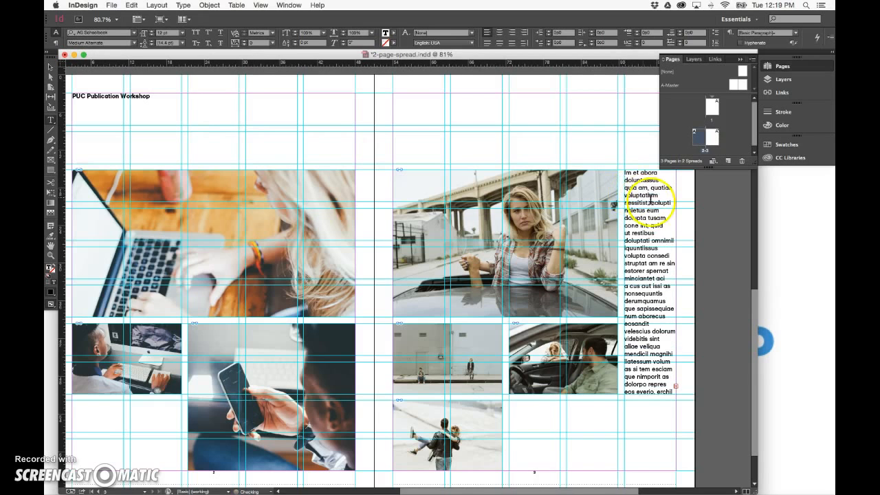
Select all the body text in the narrow frame and set its font size to 10 pt
{"action": "key", "text": "super+a"}
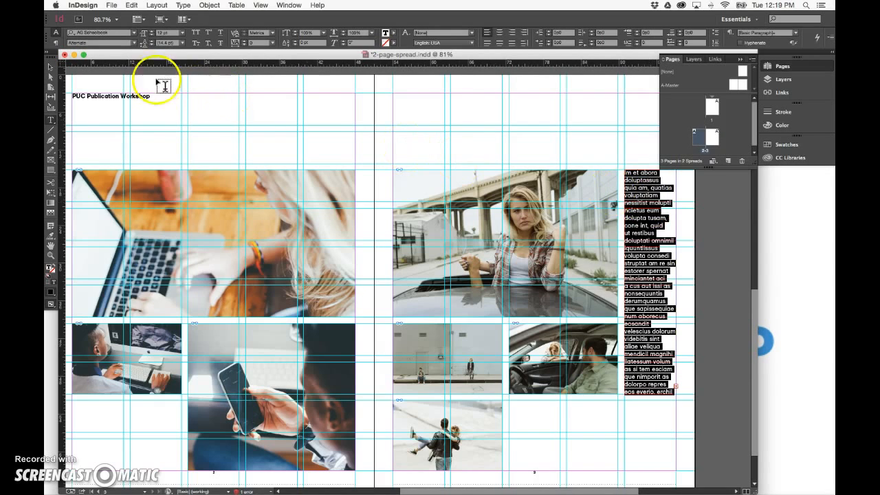
{"action": "left_click", "coordinate": [181, 33]}
{"action": "left_click", "coordinate": [175, 83]}
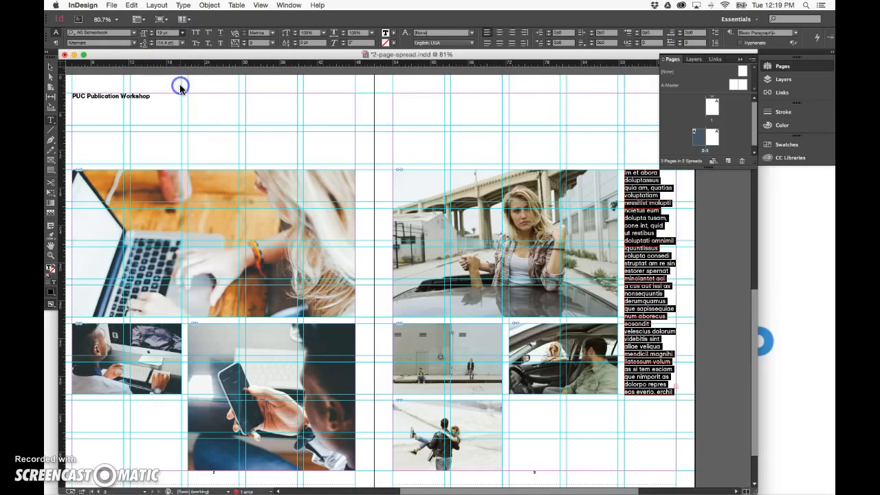
Select the heading "PUC Publication Workshop" and set its font size to 72 pt
{"action": "triple_click", "coordinate": [145, 96]}
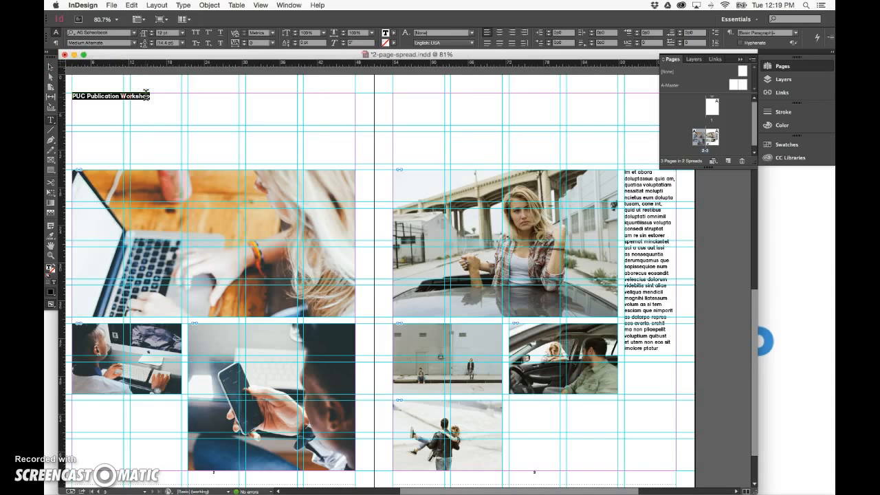
{"action": "left_click", "coordinate": [183, 33]}
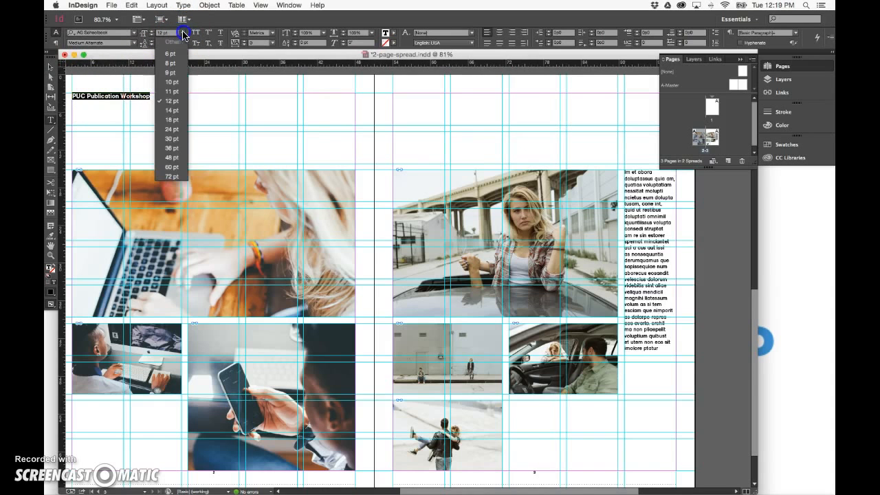
{"action": "left_click", "coordinate": [172, 176]}
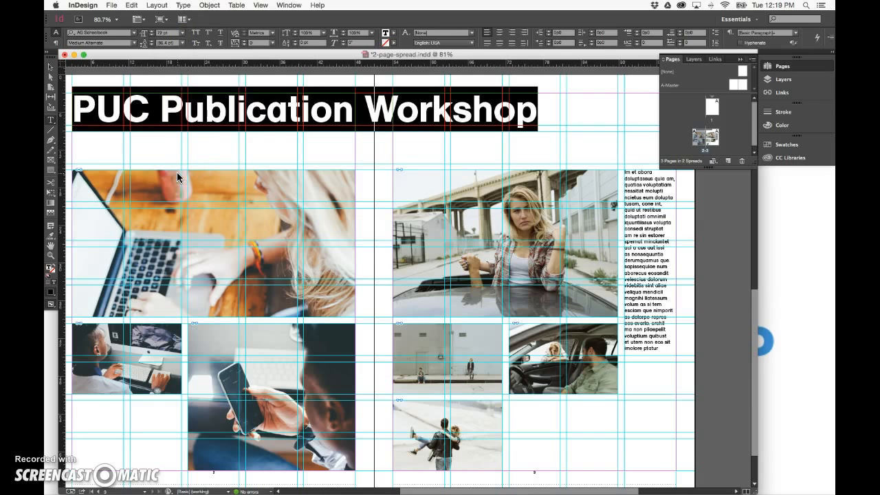
Increase the heading's font size above 72 pt in several small increments
{"action": "left_click", "coordinate": [152, 31]}
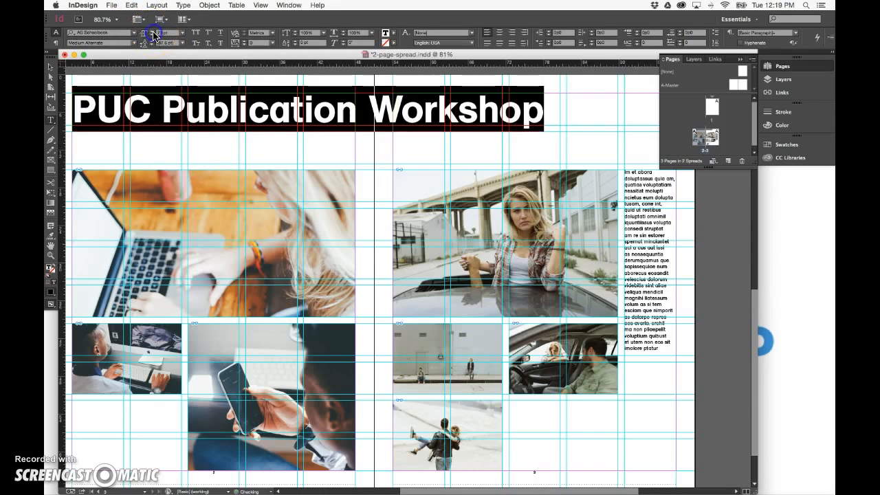
{"action": "left_click", "coordinate": [153, 32]}
{"action": "left_click", "coordinate": [153, 31]}
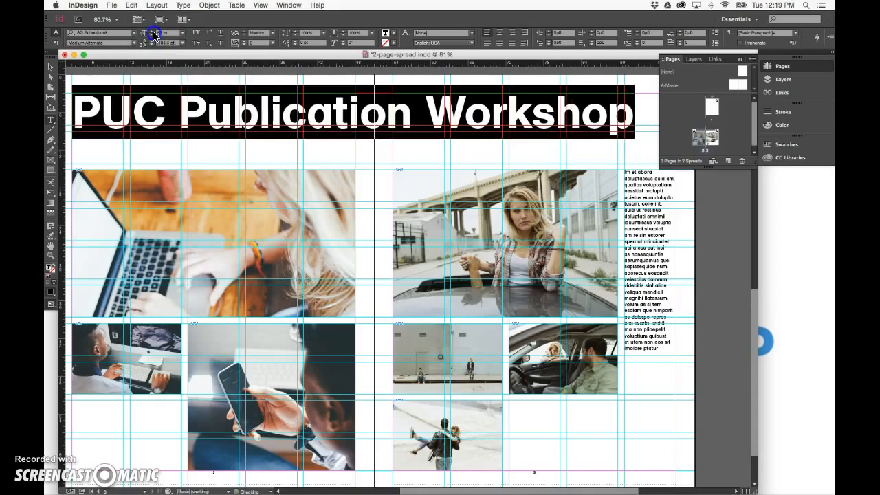
{"action": "left_click", "coordinate": [153, 31]}
{"action": "left_click", "coordinate": [153, 31]}
{"action": "left_click", "coordinate": [152, 32]}
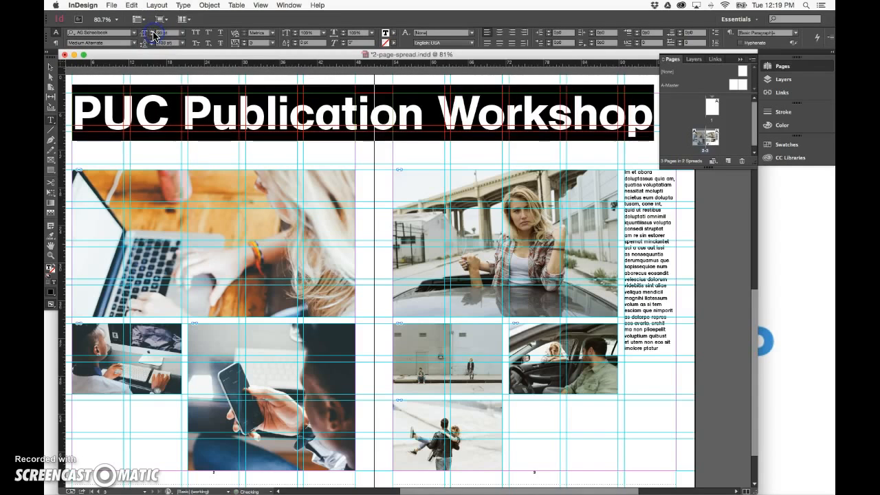
Deselect the heading and view the whole pages 2–3 spread in Preview screen mode without guides
{"action": "left_click", "coordinate": [216, 120]}
{"action": "left_click", "coordinate": [50, 67]}
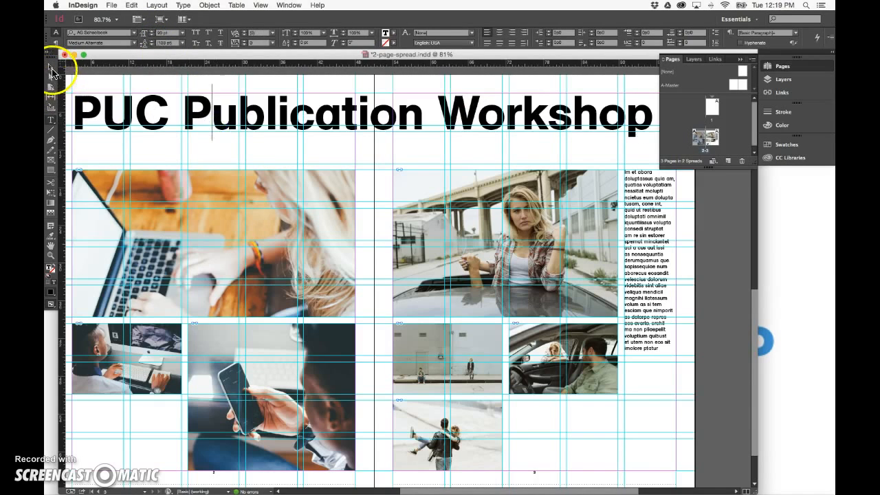
{"action": "left_click", "coordinate": [386, 178]}
{"action": "key", "text": "super+minus"}
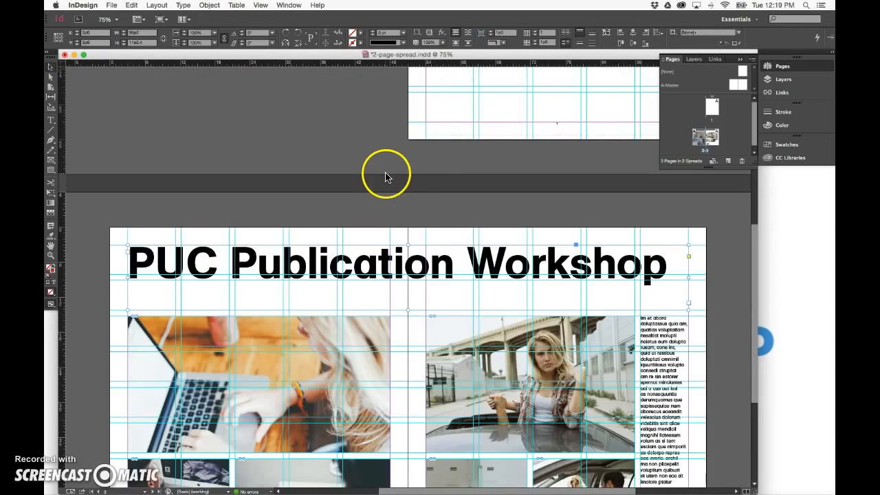
{"action": "left_click_drag", "start_coordinate": [402, 242], "coordinate": [381, 103]}
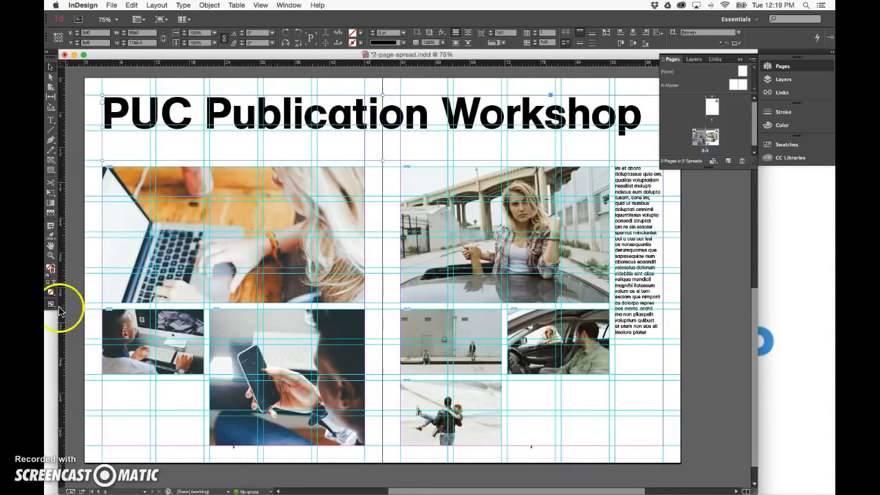
{"action": "left_click_drag", "start_coordinate": [46, 311], "coordinate": [72, 313]}
{"action": "left_click", "coordinate": [732, 204]}
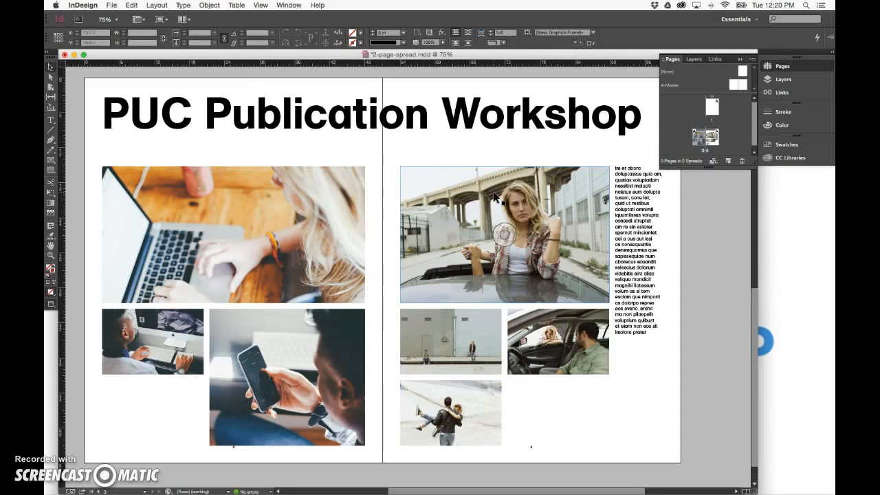
{"action": "left_click", "coordinate": [110, 5]}
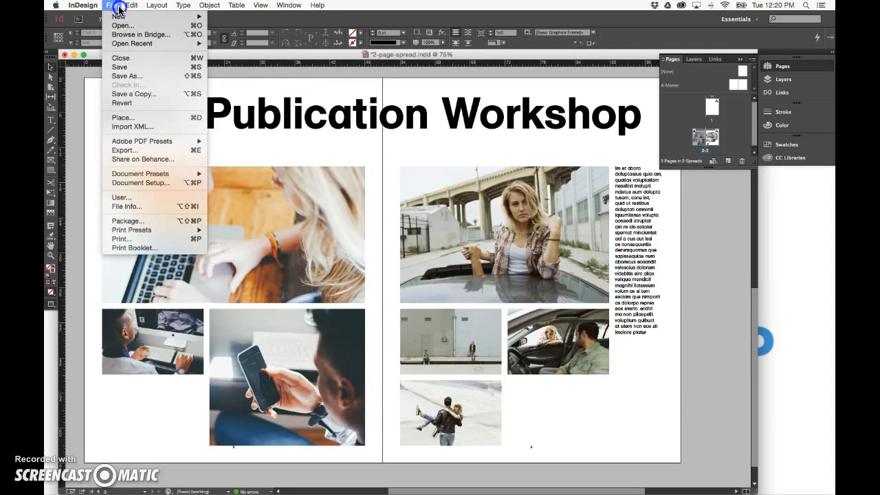
{"action": "mouse_move", "coordinate": [139, 48]}
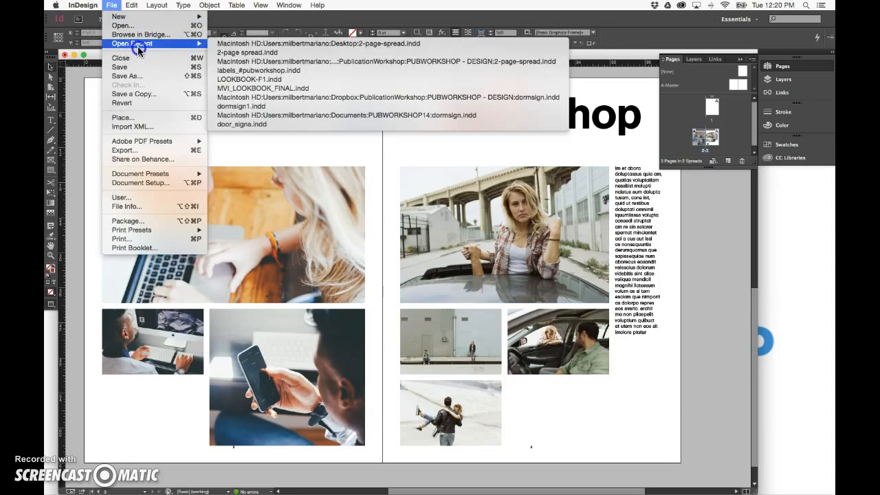
{"action": "left_click", "coordinate": [250, 53]}
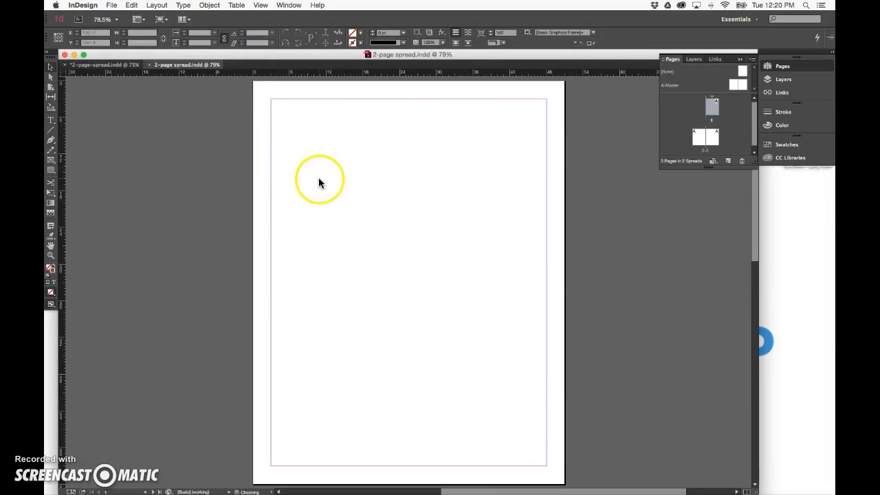
{"action": "scroll", "coordinate": [318, 182], "scroll_direction": "down", "scroll_amount": 10}
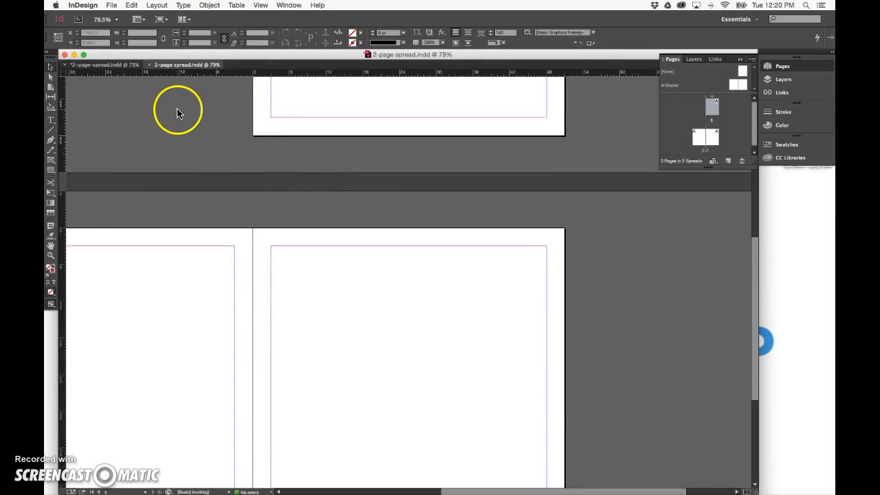
{"action": "key", "text": "super+w"}
Open the recent 2-page-spread.indd from the PUBWORKSHOP - DESIGN folder
{"action": "left_click", "coordinate": [113, 5]}
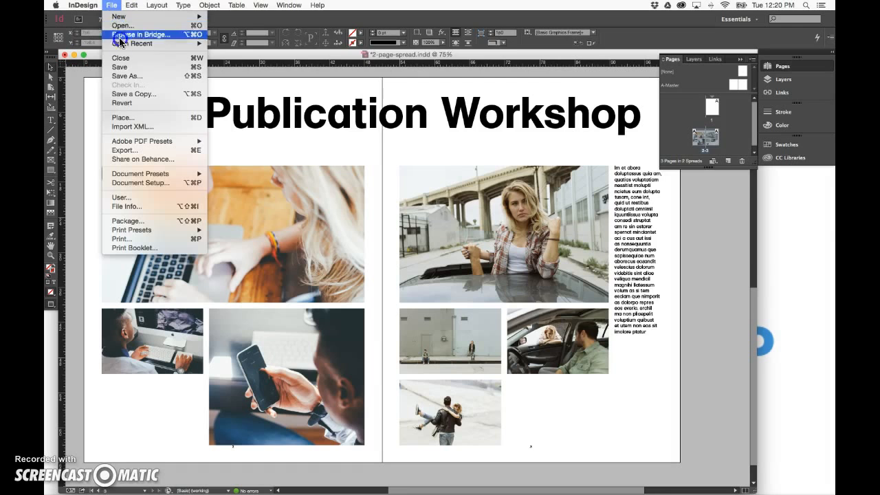
{"action": "mouse_move", "coordinate": [169, 43]}
{"action": "left_click", "coordinate": [237, 54]}
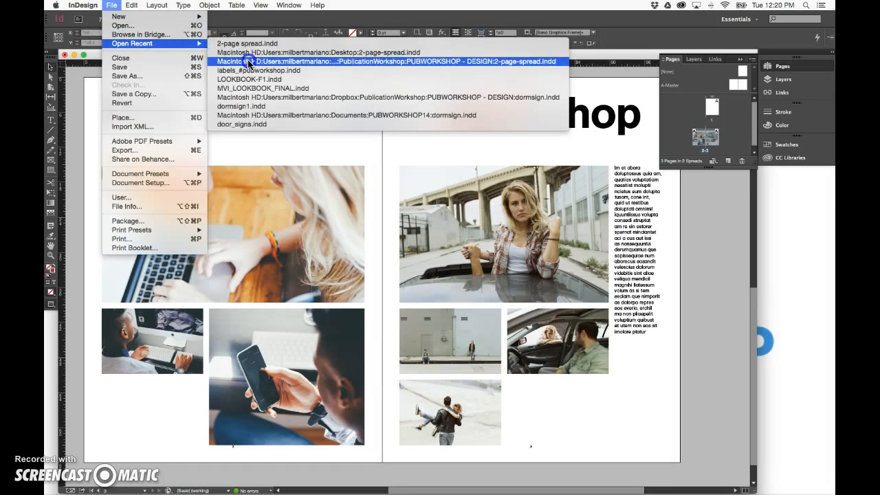
{"action": "left_click", "coordinate": [525, 266]}
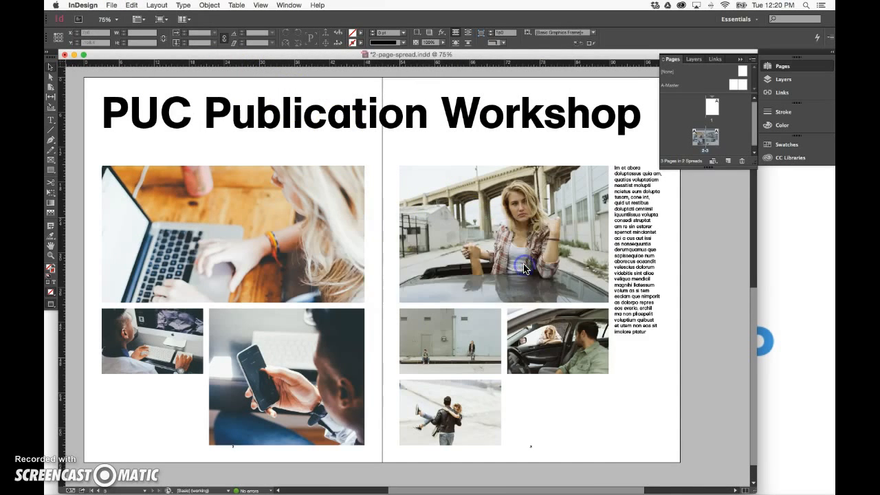
Scroll through the spreads of the opened example document to examine their layout designs
{"action": "scroll", "coordinate": [529, 247], "scroll_direction": "right", "scroll_amount": 8}
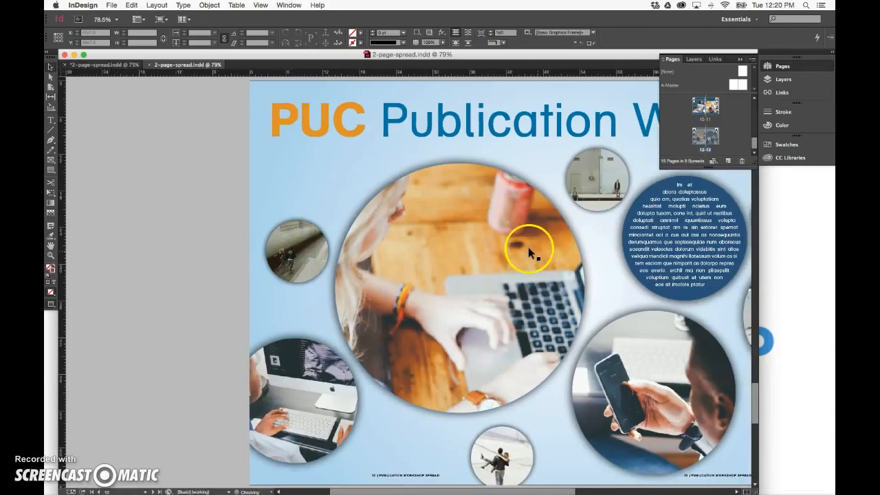
{"action": "scroll", "coordinate": [528, 248], "scroll_direction": "up", "scroll_amount": 2}
{"action": "scroll", "coordinate": [528, 247], "scroll_direction": "left", "scroll_amount": 2}
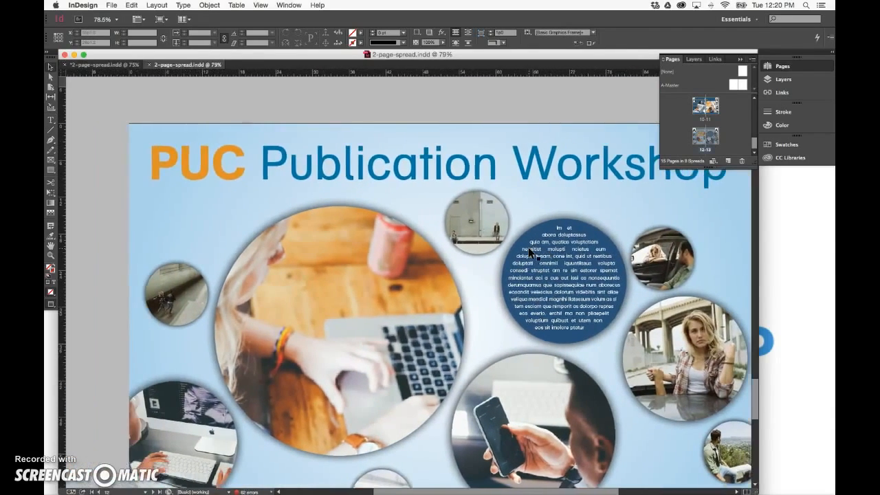
{"action": "scroll", "coordinate": [528, 247], "scroll_direction": "down", "scroll_amount": 3}
{"action": "scroll", "coordinate": [528, 247], "scroll_direction": "down", "scroll_amount": 5}
{"action": "scroll", "coordinate": [527, 247], "scroll_direction": "down", "scroll_amount": 2}
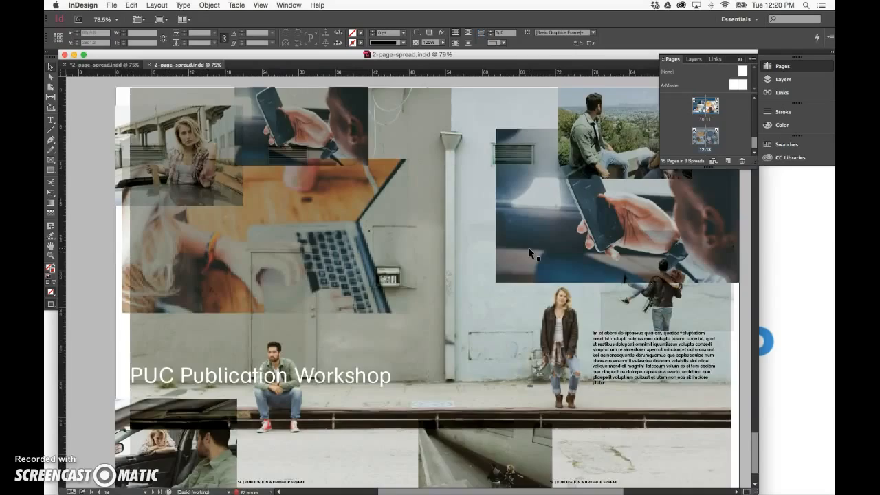
{"action": "scroll", "coordinate": [528, 246], "scroll_direction": "up", "scroll_amount": 5}
{"action": "scroll", "coordinate": [528, 247], "scroll_direction": "up", "scroll_amount": 15}
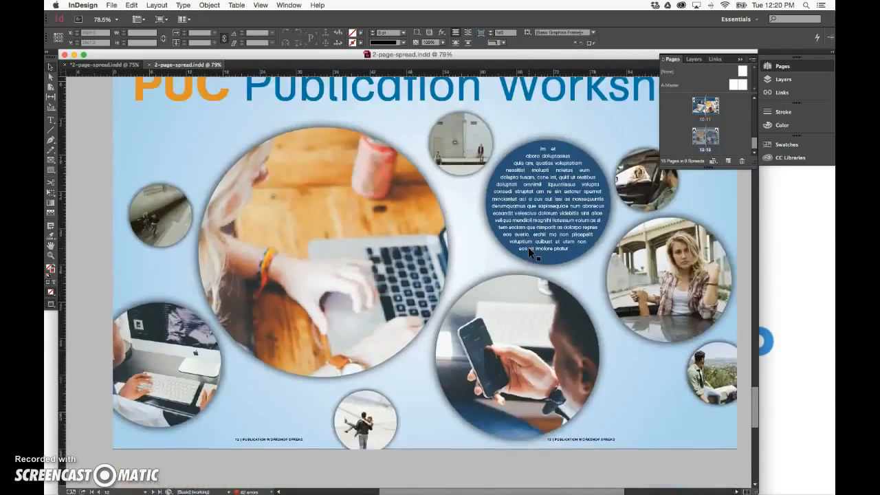
{"action": "scroll", "coordinate": [528, 246], "scroll_direction": "right", "scroll_amount": 2}
{"action": "scroll", "coordinate": [528, 247], "scroll_direction": "up", "scroll_amount": 10}
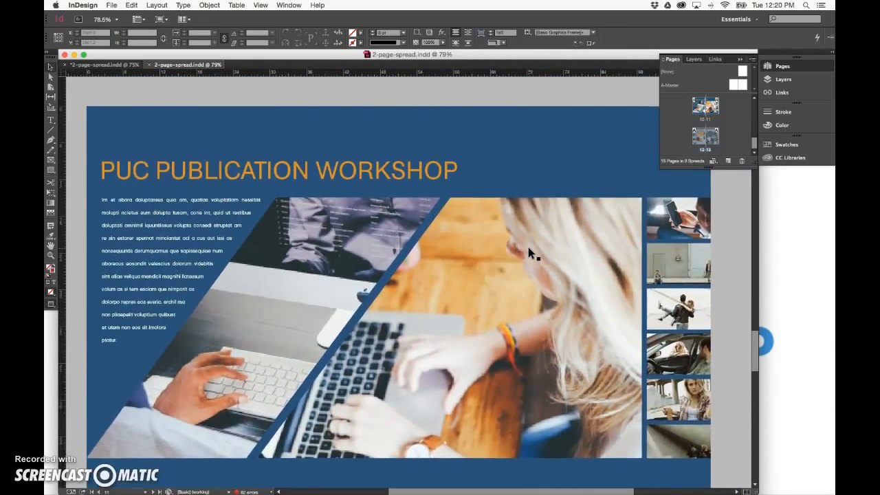
{"action": "scroll", "coordinate": [529, 253], "scroll_direction": "up", "scroll_amount": 10}
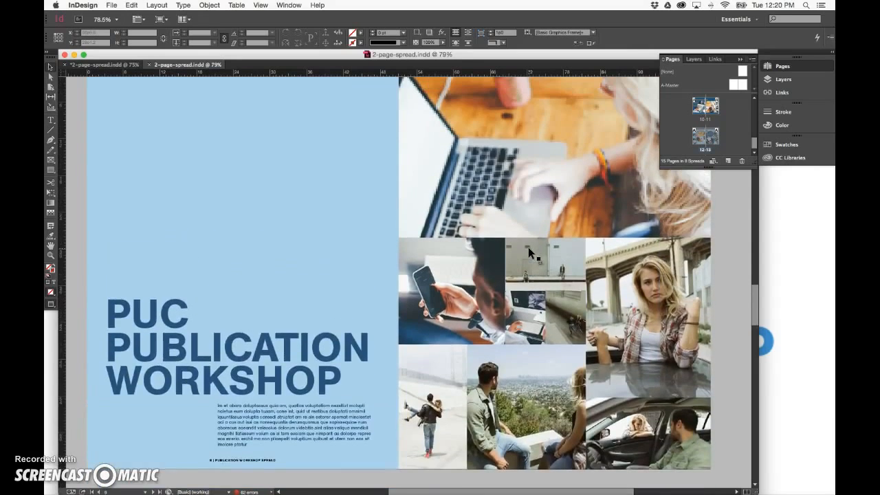
{"action": "scroll", "coordinate": [529, 253], "scroll_direction": "up", "scroll_amount": 5}
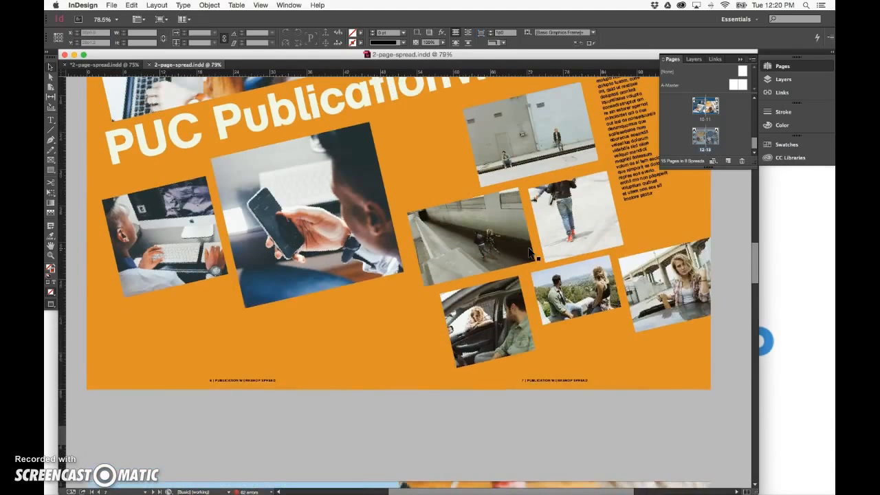
{"action": "scroll", "coordinate": [528, 248], "scroll_direction": "up", "scroll_amount": 10}
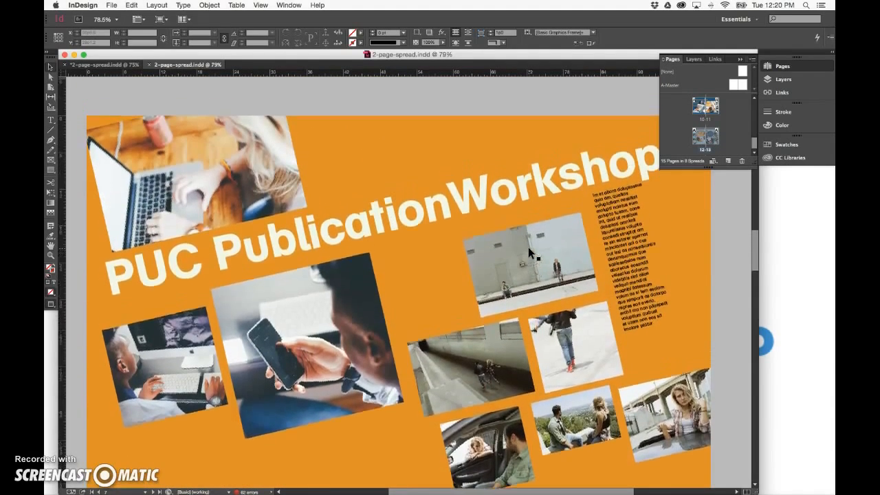
{"action": "scroll", "coordinate": [529, 253], "scroll_direction": "down", "scroll_amount": 3}
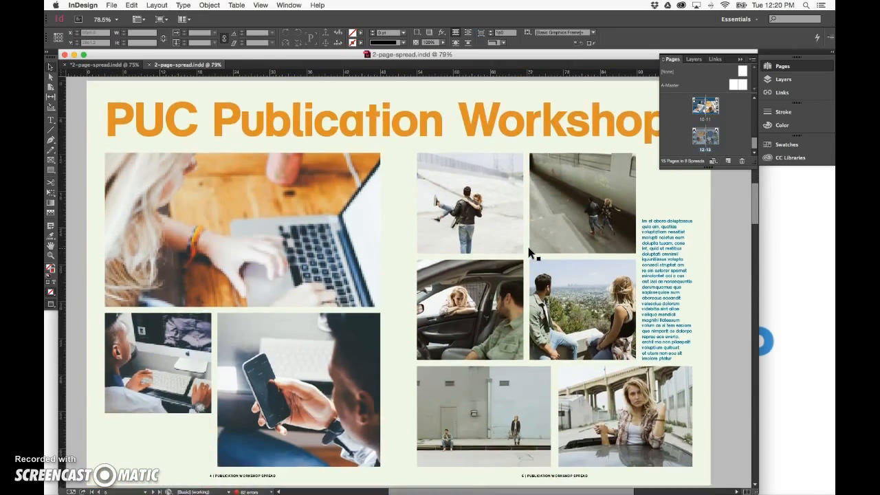